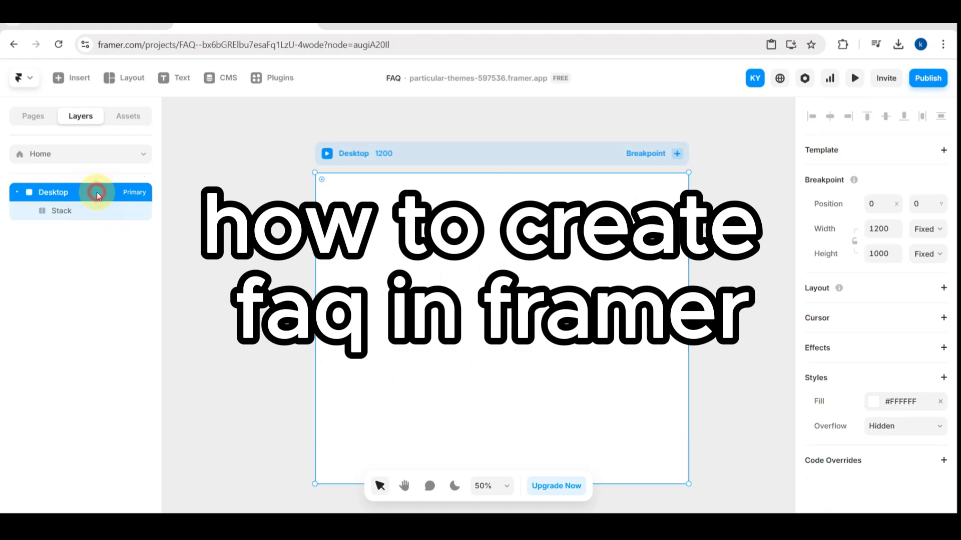
- Select the Stack layer inside Desktop, try the Grid layout type and switch it back to Stack
{"action": "left_click", "coordinate": [55, 210]}
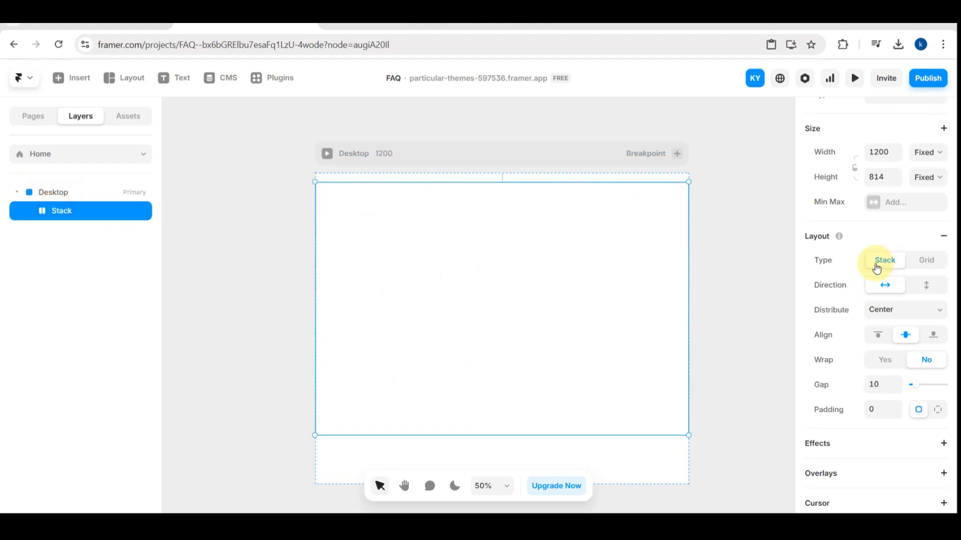
{"action": "left_click", "coordinate": [913, 265]}
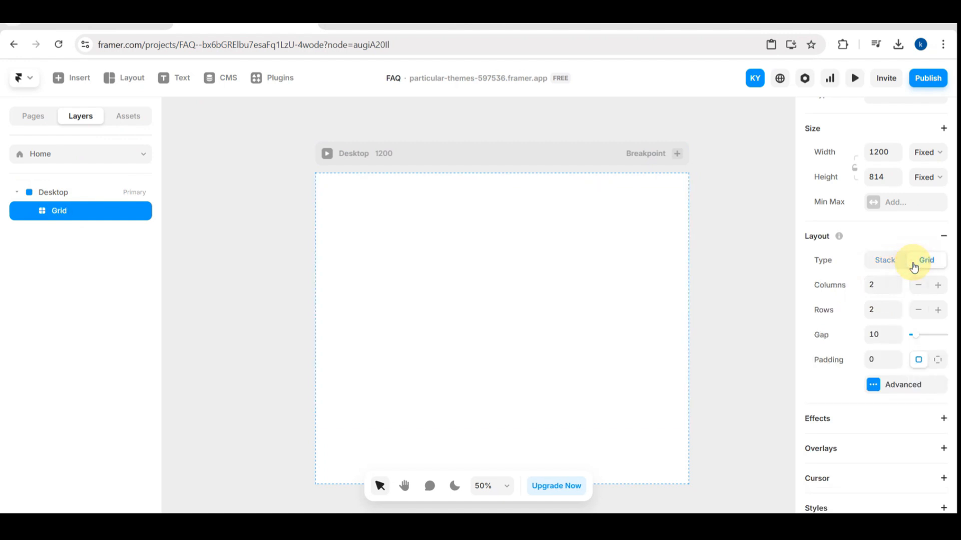
{"action": "left_click", "coordinate": [883, 260]}
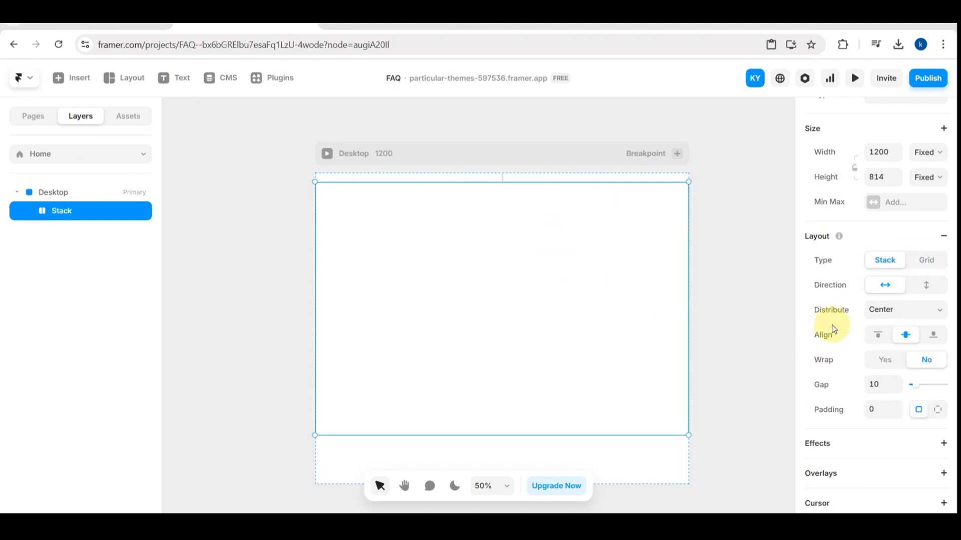
- Size the stack to a height of 100vh and a relative width of 100%
{"action": "scroll", "coordinate": [852, 367], "scroll_direction": "up", "scroll_amount": 3}
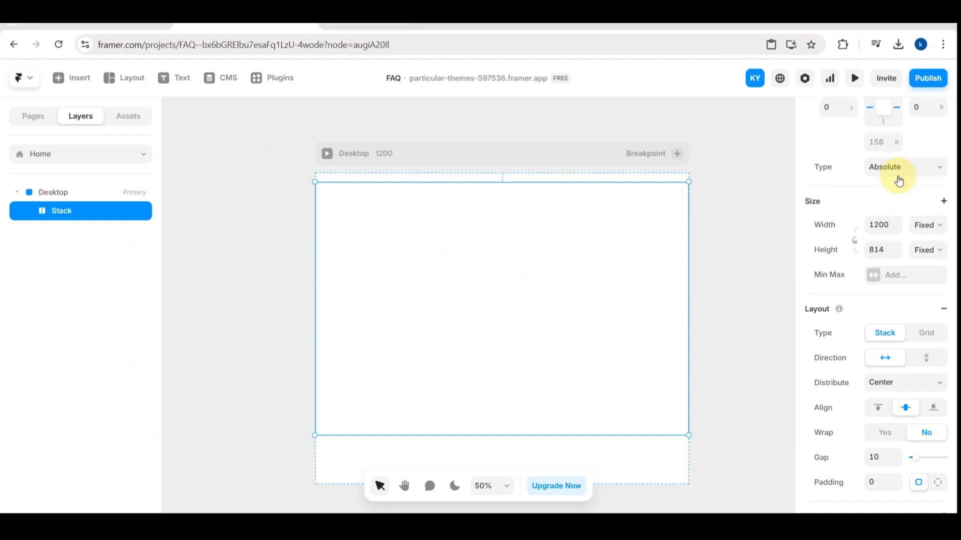
{"action": "left_click", "coordinate": [934, 225]}
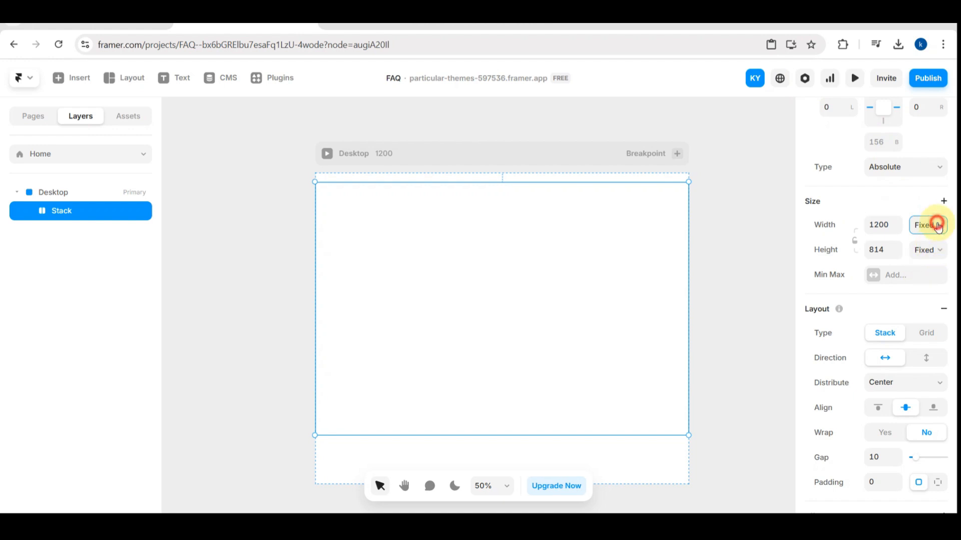
{"action": "left_click", "coordinate": [875, 223]}
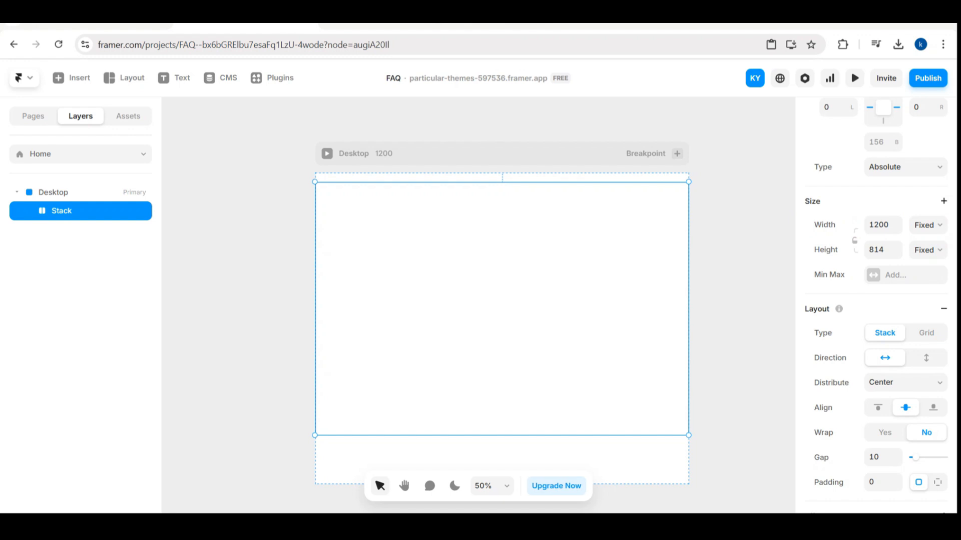
{"action": "left_click", "coordinate": [883, 220]}
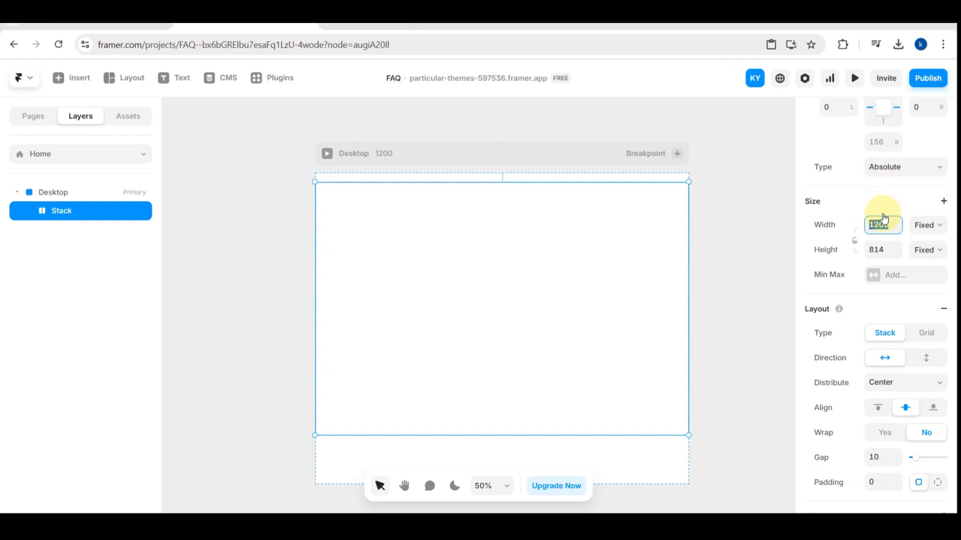
{"action": "key", "text": "BackSpace"}
{"action": "left_click", "coordinate": [885, 249]}
{"action": "key", "text": "BackSpace"}
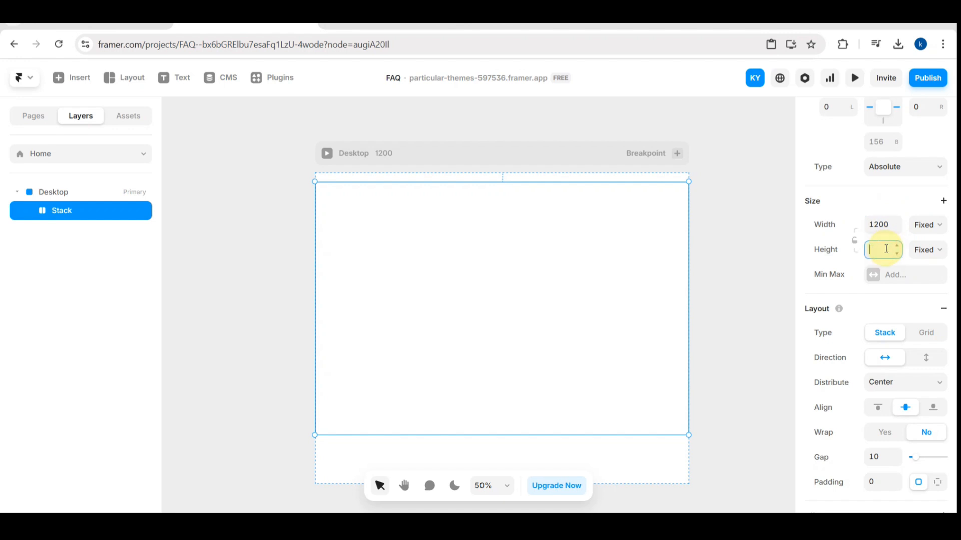
{"action": "type", "text": "100vh"}
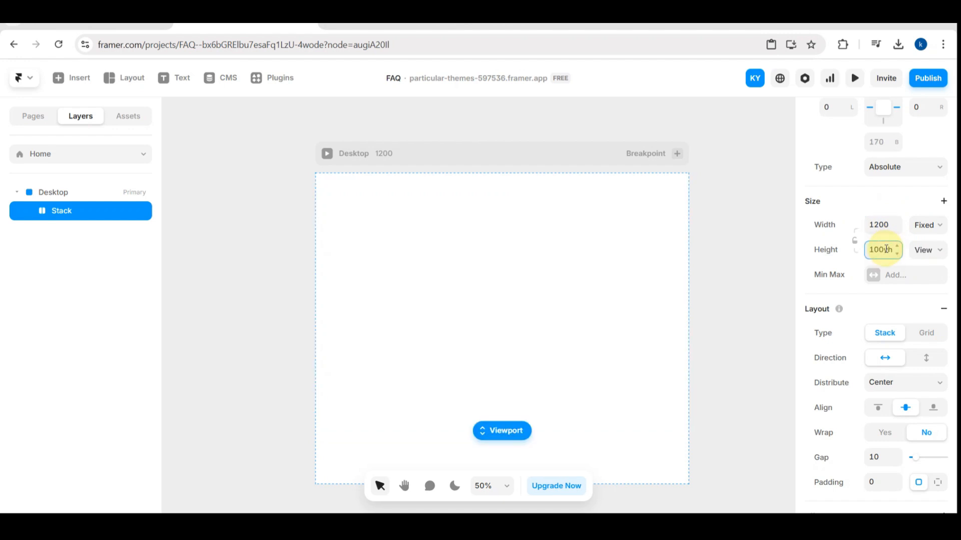
{"action": "left_click", "coordinate": [932, 227]}
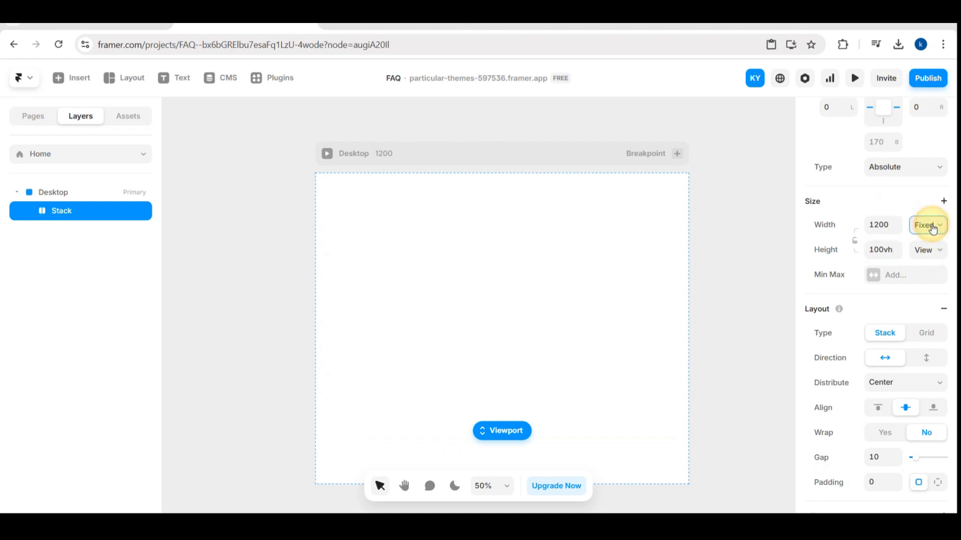
{"action": "left_click", "coordinate": [882, 225]}
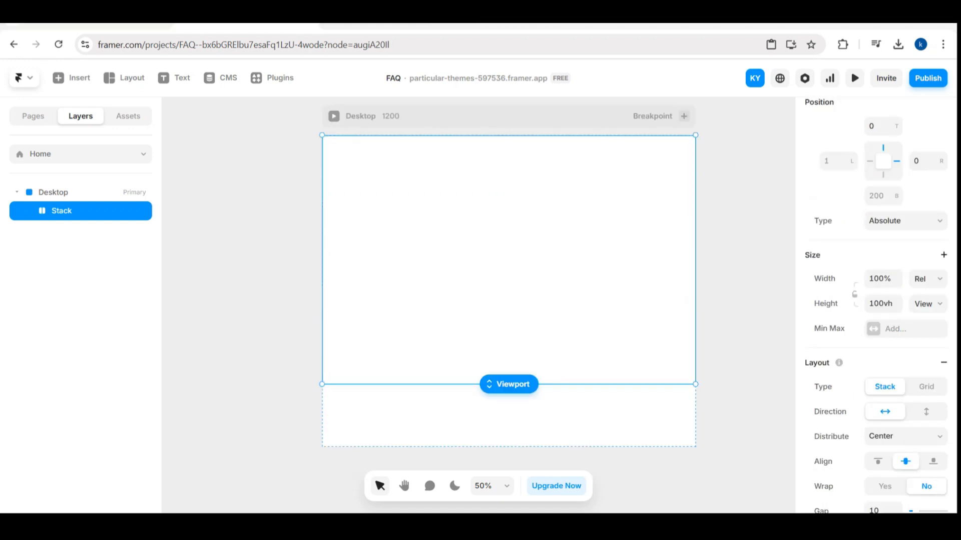
- Add a text layer inside the stack and enter "Frequenlty As" as the start of the heading
{"action": "left_click", "coordinate": [164, 77]}
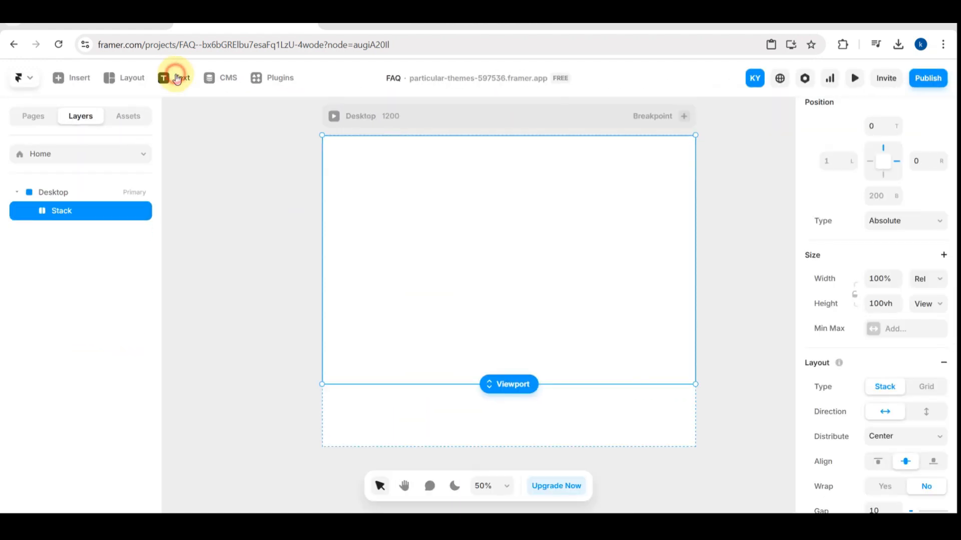
{"action": "left_click", "coordinate": [177, 79]}
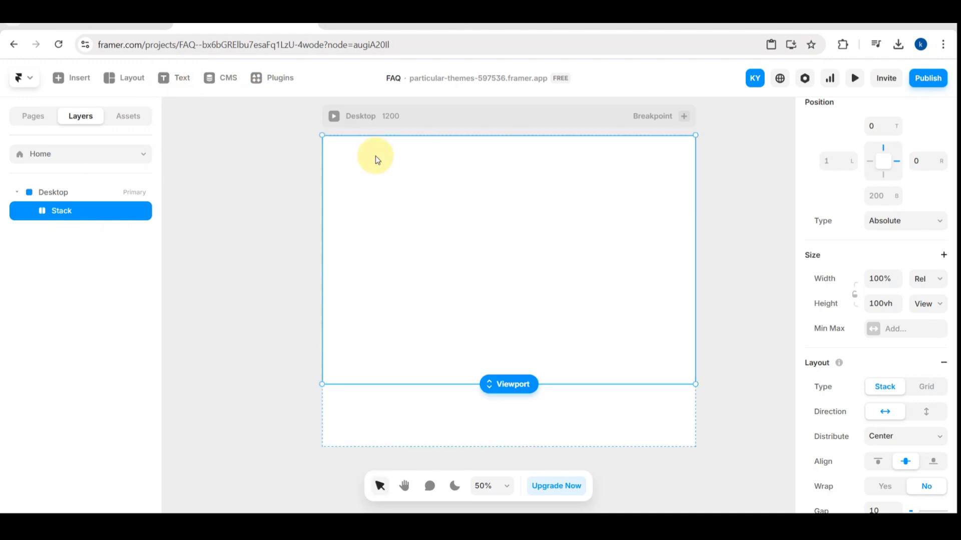
{"action": "left_click", "coordinate": [176, 80]}
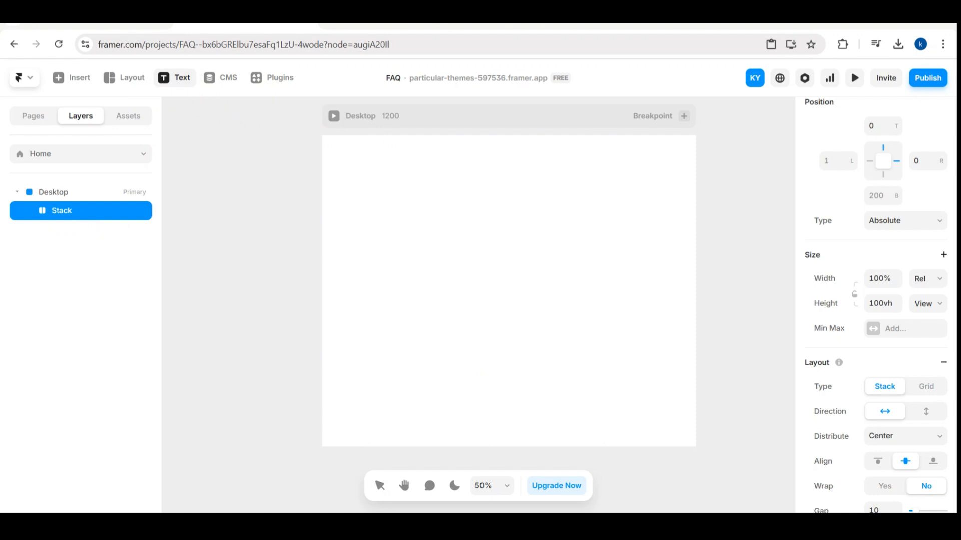
{"action": "left_click", "coordinate": [508, 291]}
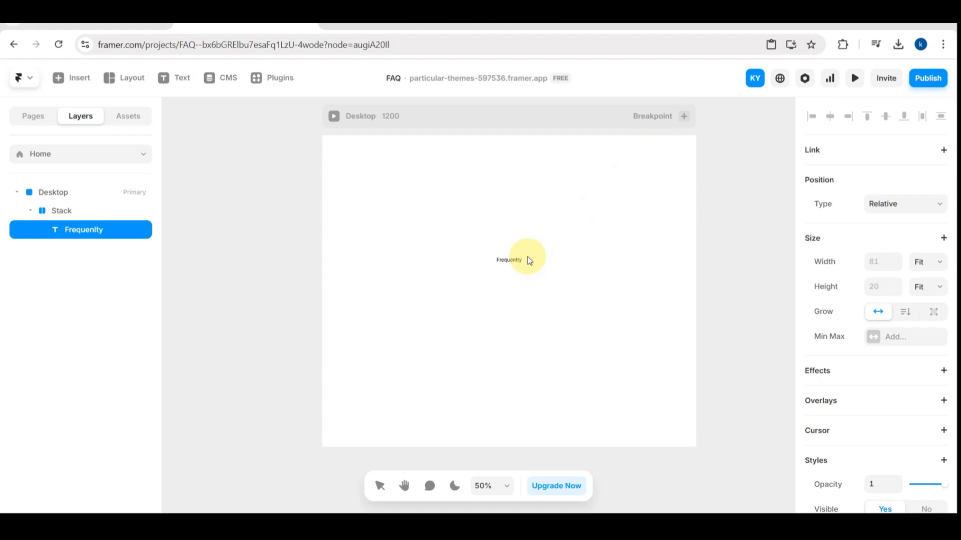
{"action": "type", "text": "Frequenlty Ask"}
{"action": "key", "text": "BackSpace"}
{"action": "scroll", "coordinate": [528, 257], "scroll_direction": "up", "scroll_amount": 5}
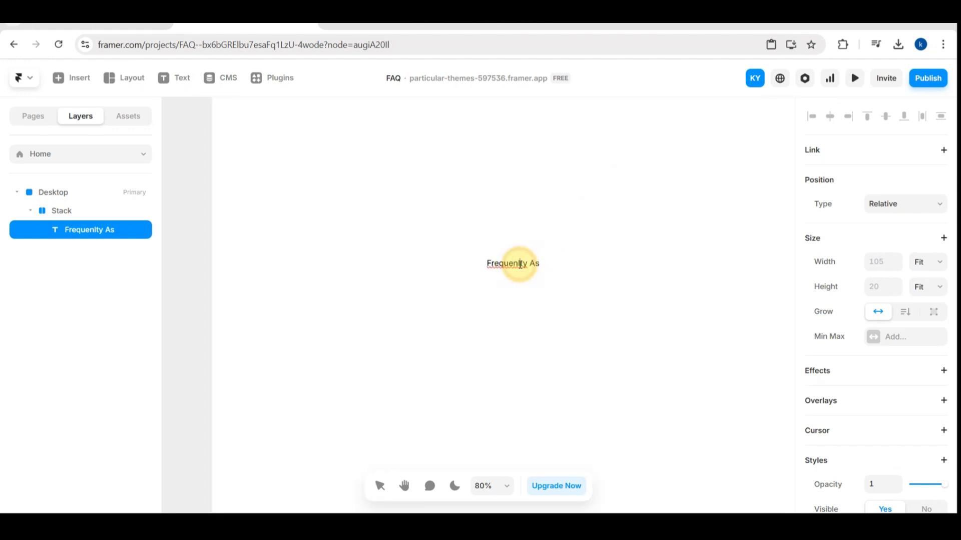
- Correct the spelling of the heading's first word to "Frequently"
{"action": "left_click", "coordinate": [521, 264]}
{"action": "key", "text": "BackSpace"}
{"action": "key", "text": "BackSpace"}
{"action": "type", "text": "tl"}
{"action": "key", "text": "Escape"}
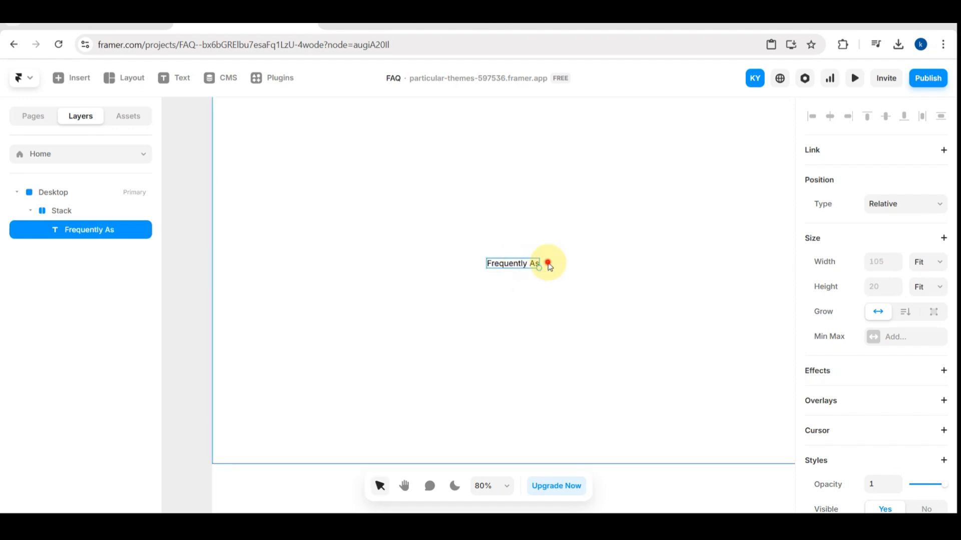
- Complete the heading text so it reads "Frequently Asked Questions:"
{"action": "left_click", "coordinate": [548, 264]}
{"action": "left_click", "coordinate": [538, 262]}
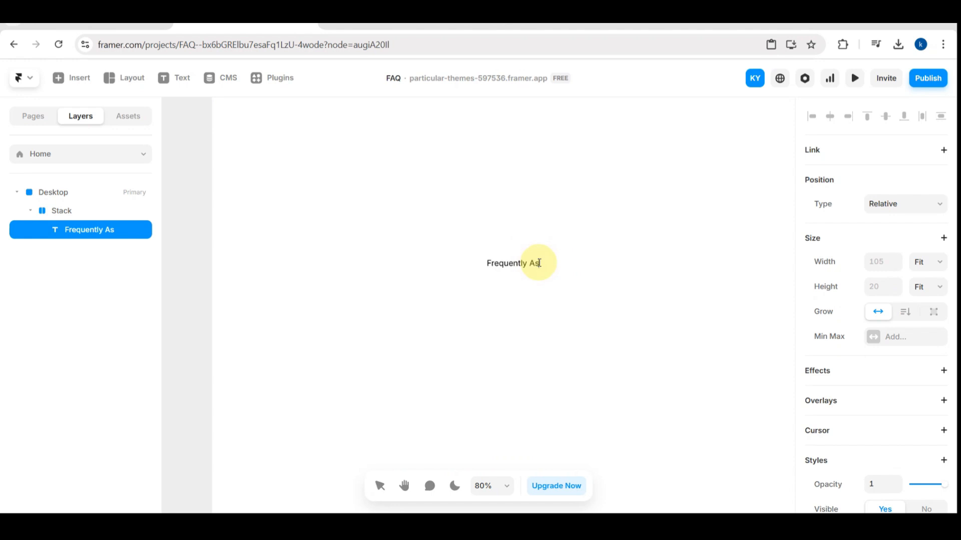
{"action": "type", "text": "ked Que"}
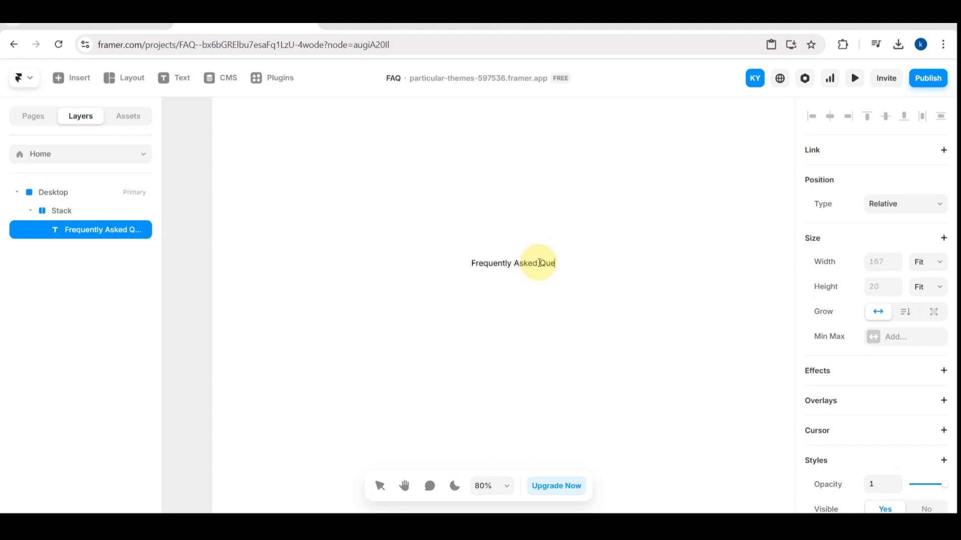
{"action": "type", "text": "stions"}
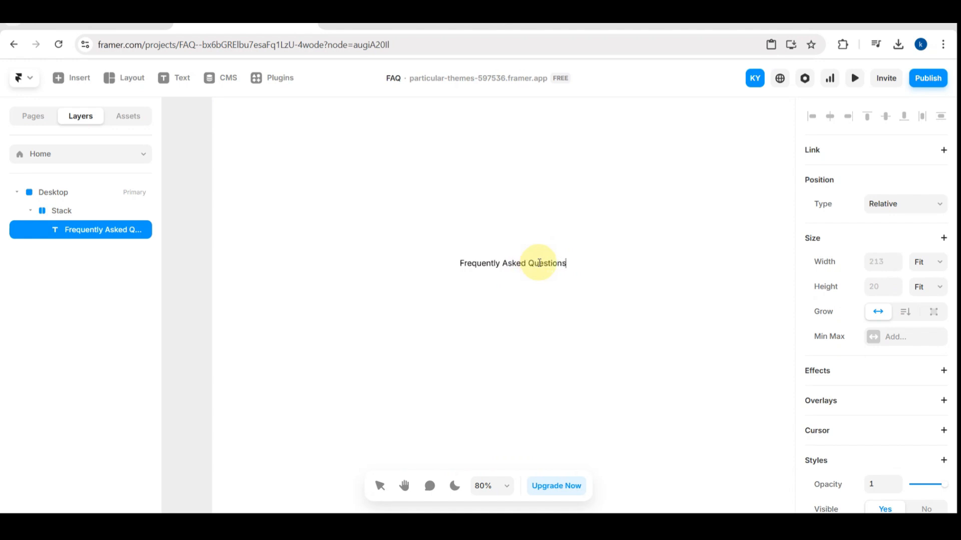
{"action": "type", "text": ":"}
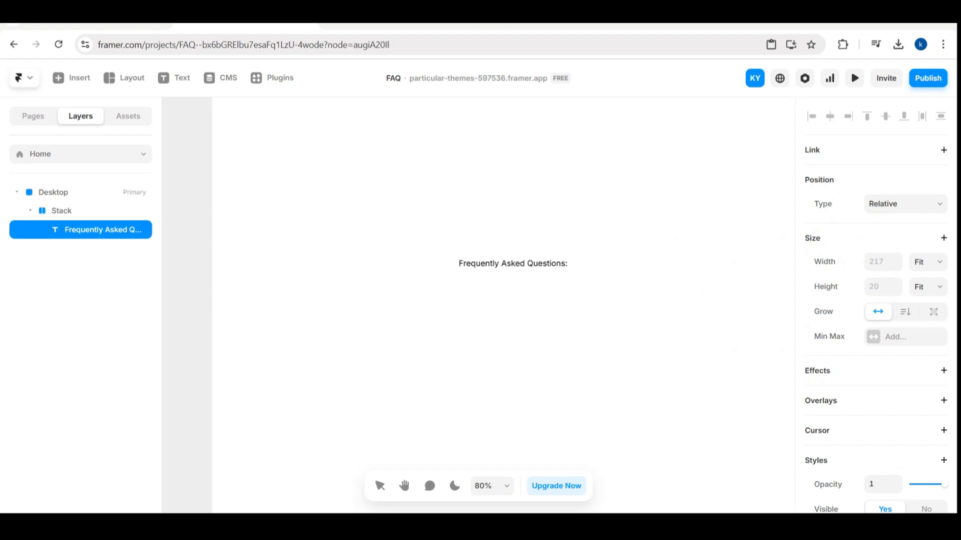
- Try to set the heading's text size to 55 pixels while still editing its text
{"action": "scroll", "coordinate": [885, 366], "scroll_direction": "down", "scroll_amount": 3}
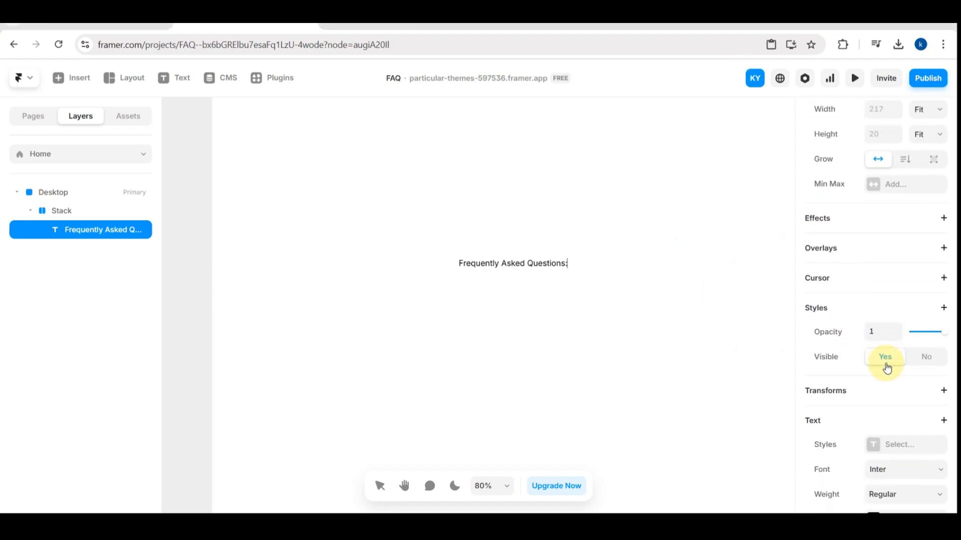
{"action": "scroll", "coordinate": [886, 367], "scroll_direction": "down", "scroll_amount": 2}
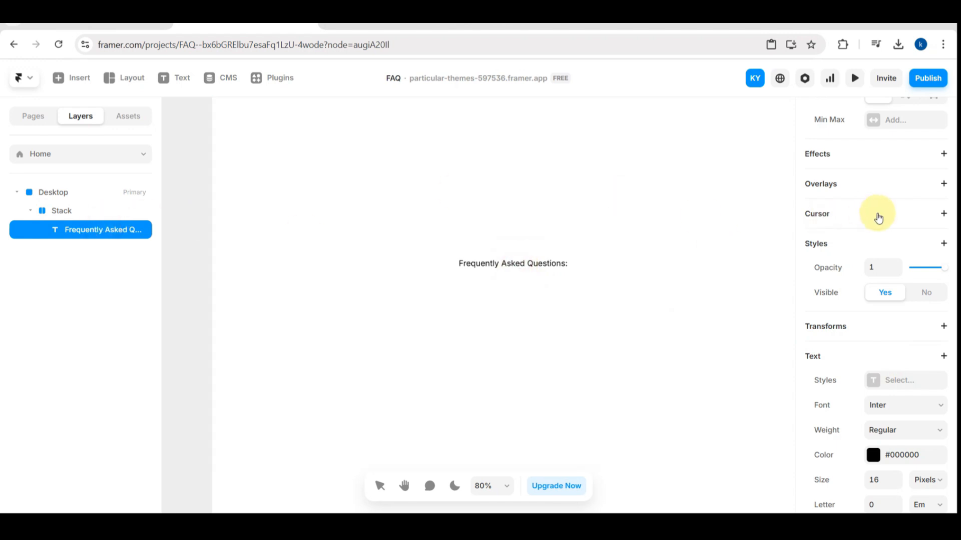
{"action": "scroll", "coordinate": [862, 278], "scroll_direction": "down", "scroll_amount": 2}
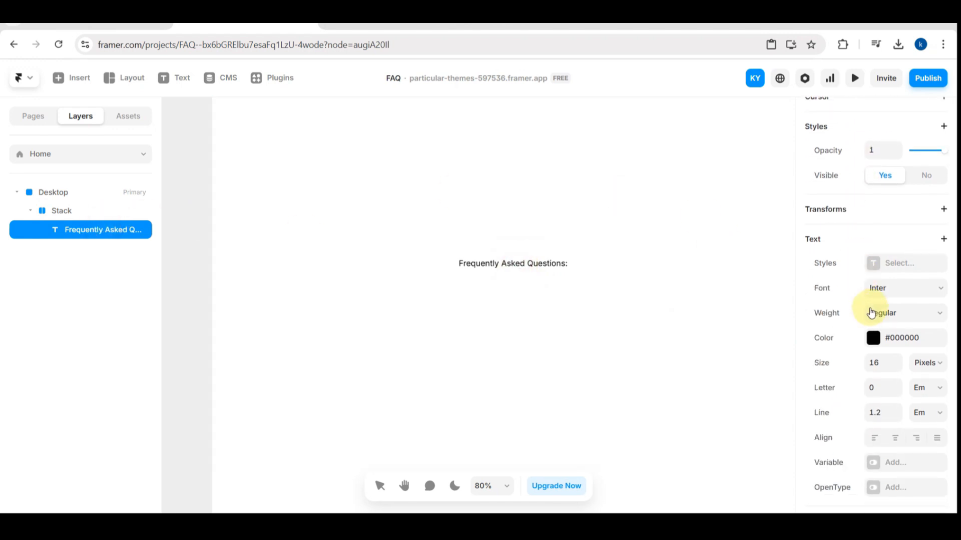
{"action": "scroll", "coordinate": [872, 311], "scroll_direction": "down", "scroll_amount": 1}
{"action": "scroll", "coordinate": [873, 336], "scroll_direction": "down", "scroll_amount": 1}
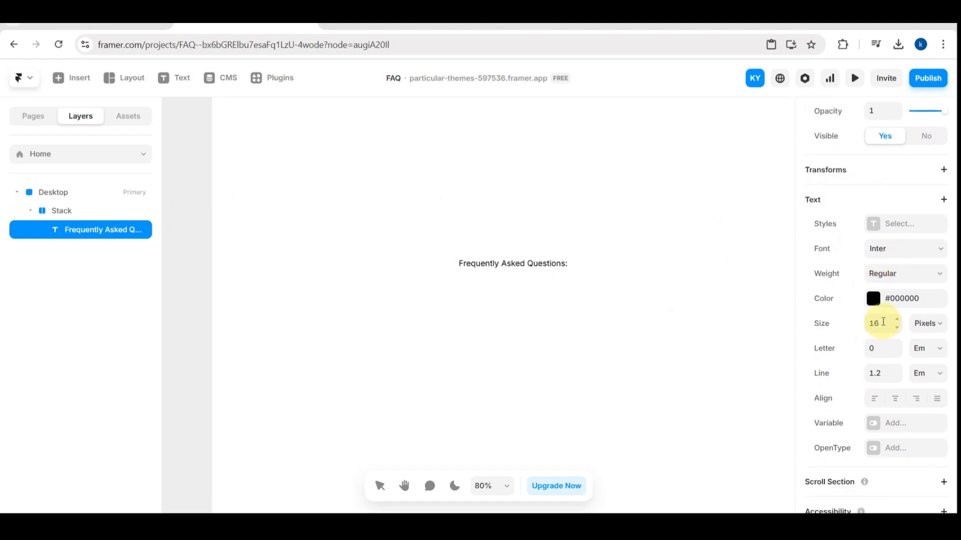
{"action": "left_click", "coordinate": [883, 322]}
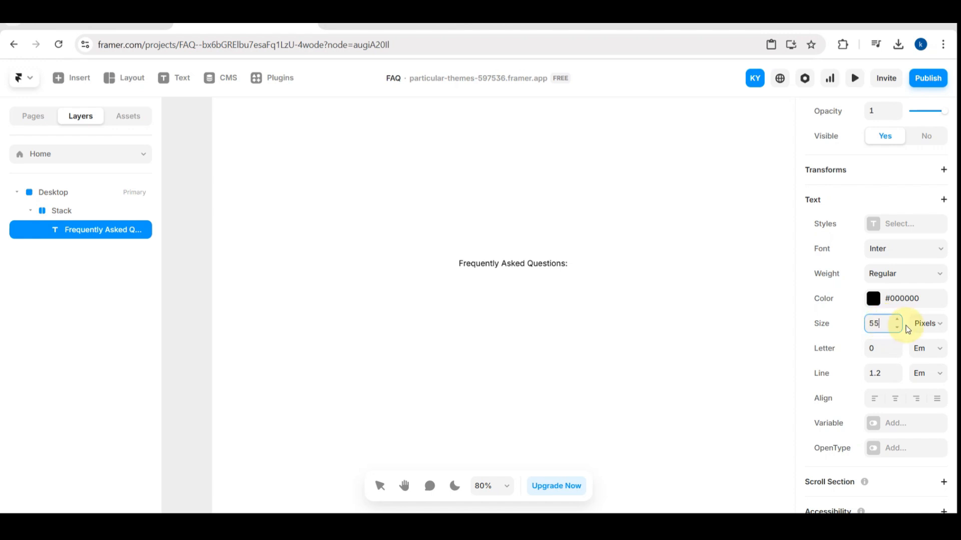
- Find the Unbounded font and apply it to the whole "Frequently Asked Questions:" text layer
{"action": "left_click", "coordinate": [895, 276]}
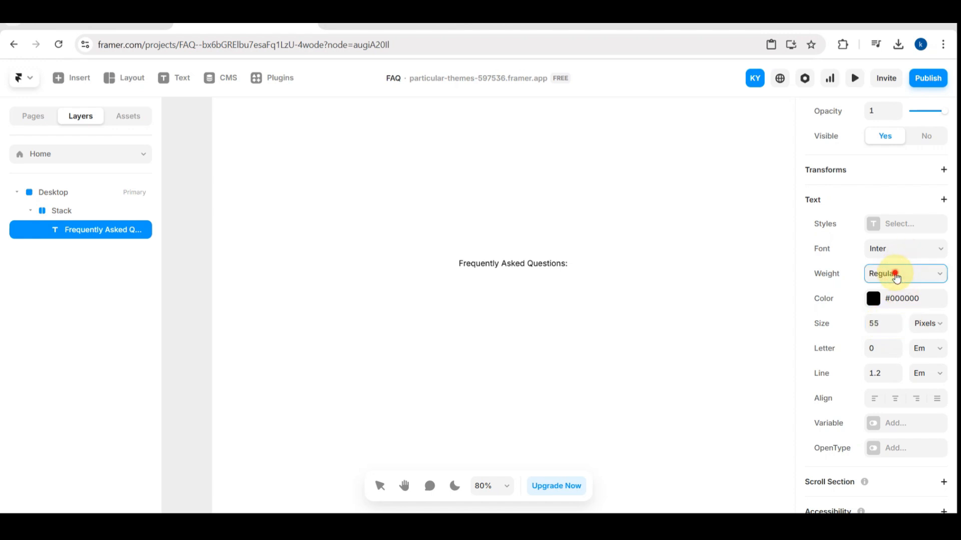
{"action": "left_click", "coordinate": [896, 249]}
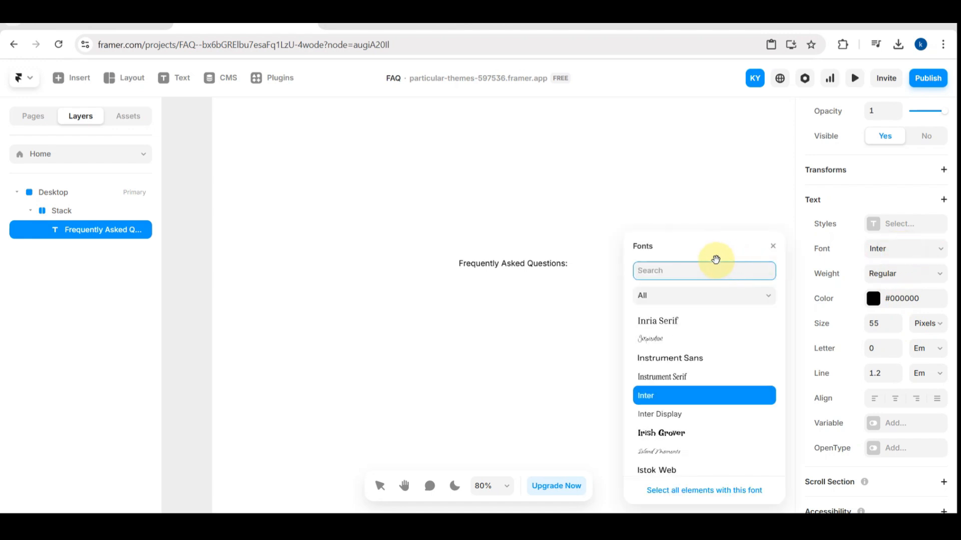
{"action": "type", "text": "un"}
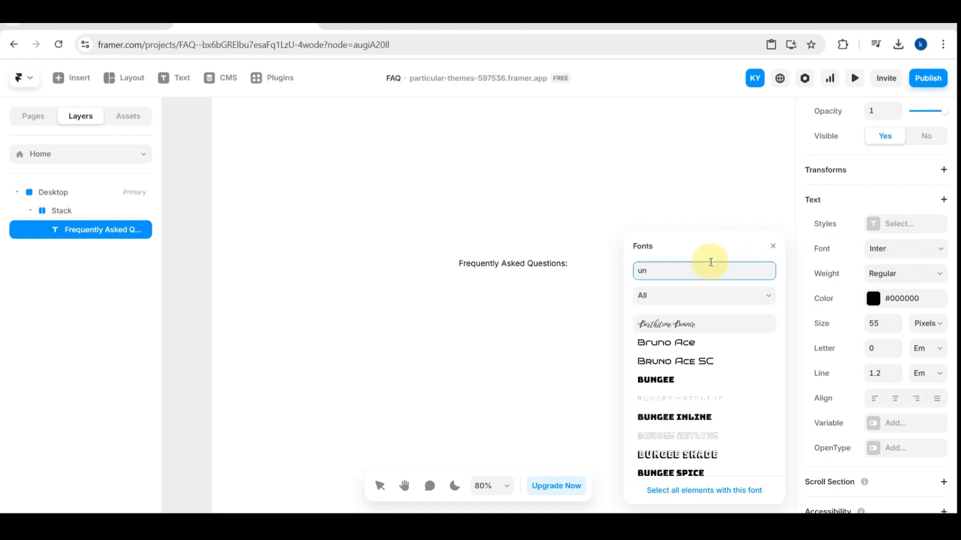
{"action": "type", "text": "bounded"}
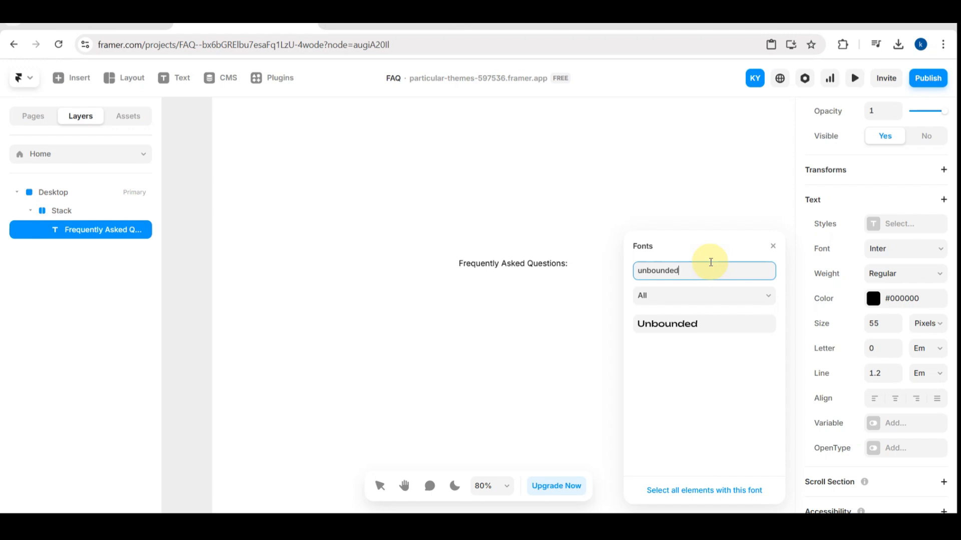
{"action": "left_click", "coordinate": [676, 324]}
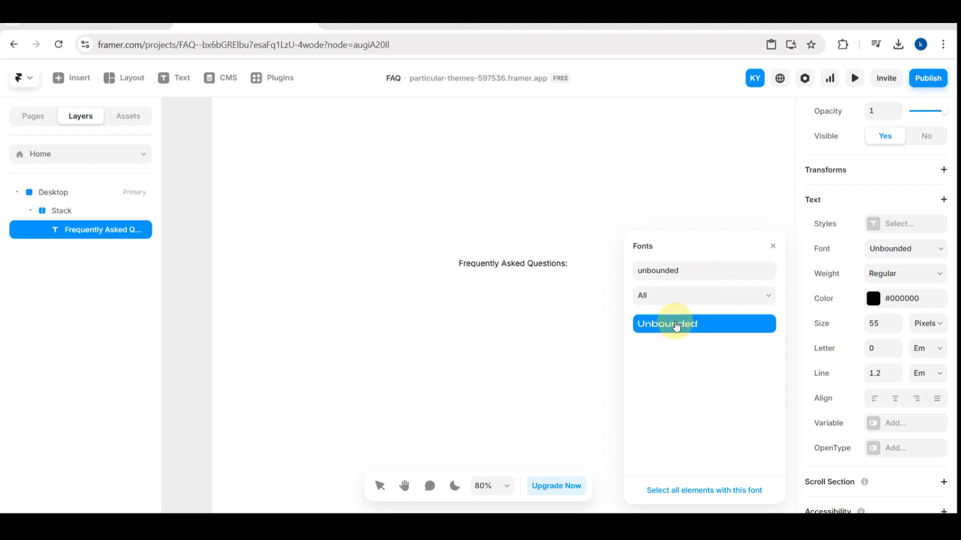
{"action": "left_click", "coordinate": [553, 326]}
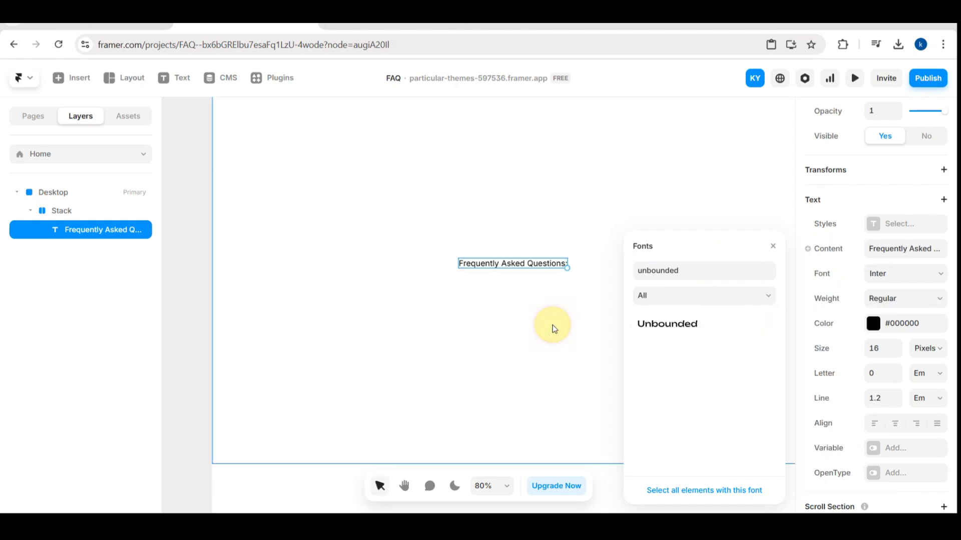
{"action": "left_click", "coordinate": [683, 326]}
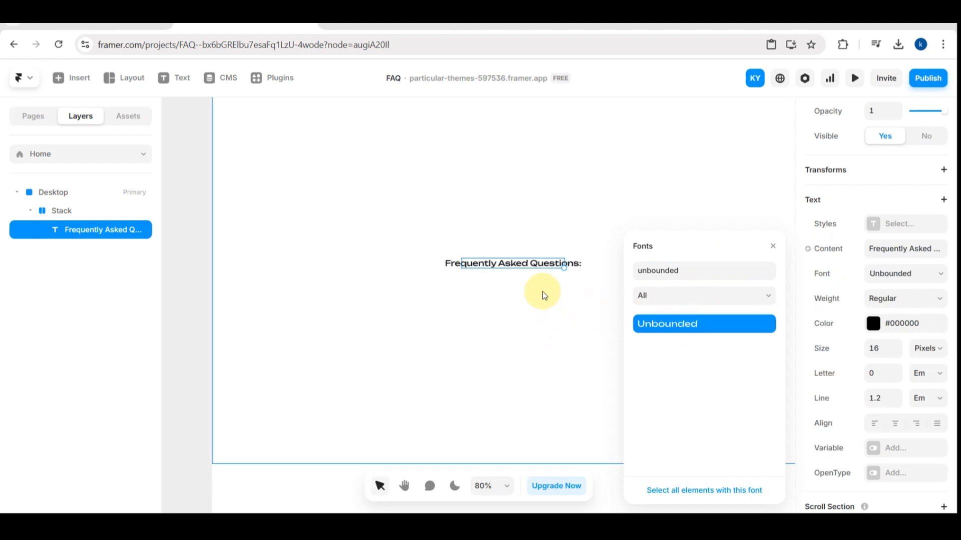
{"action": "left_click", "coordinate": [772, 246]}
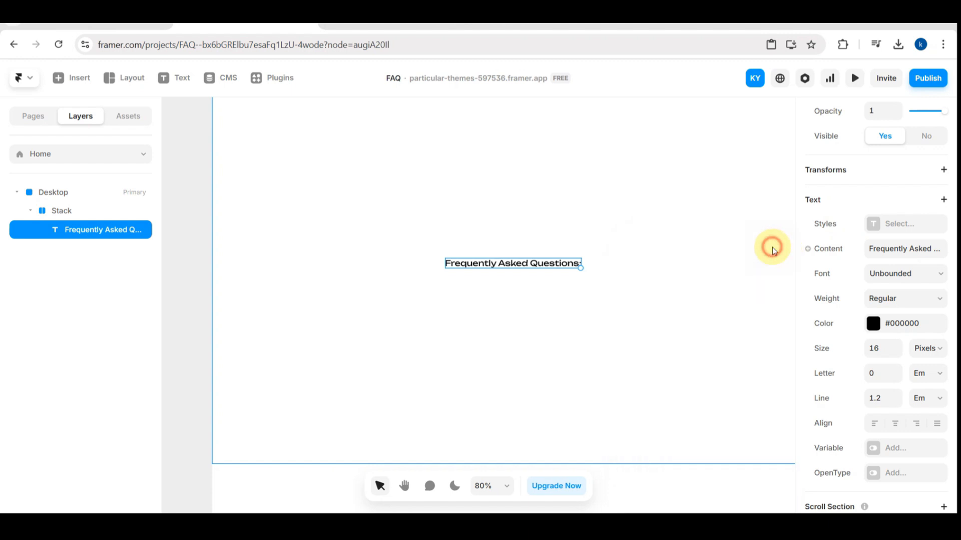
- Set the "Frequently Asked Questions:" heading's text size to 55 pixels
{"action": "left_click", "coordinate": [874, 347]}
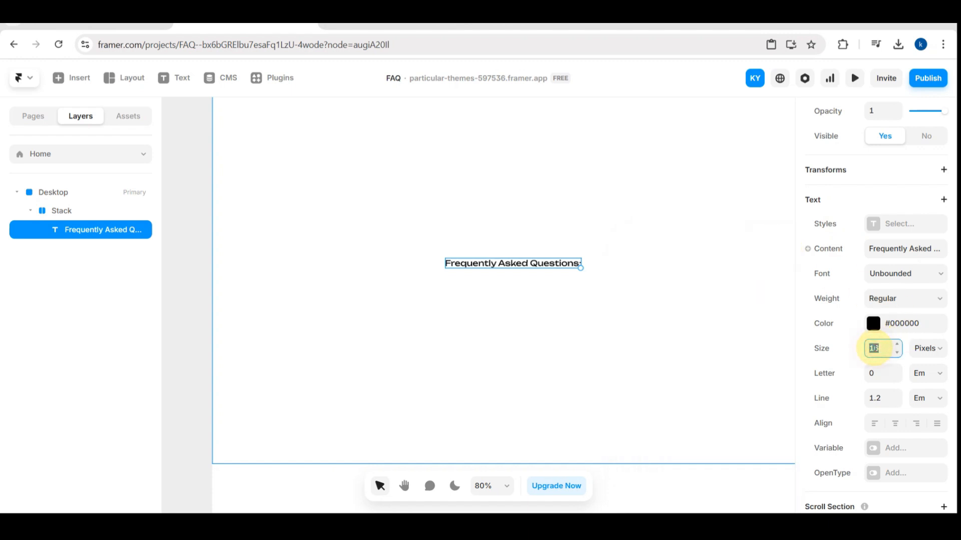
{"action": "type", "text": "55"}
{"action": "key", "text": "Return"}
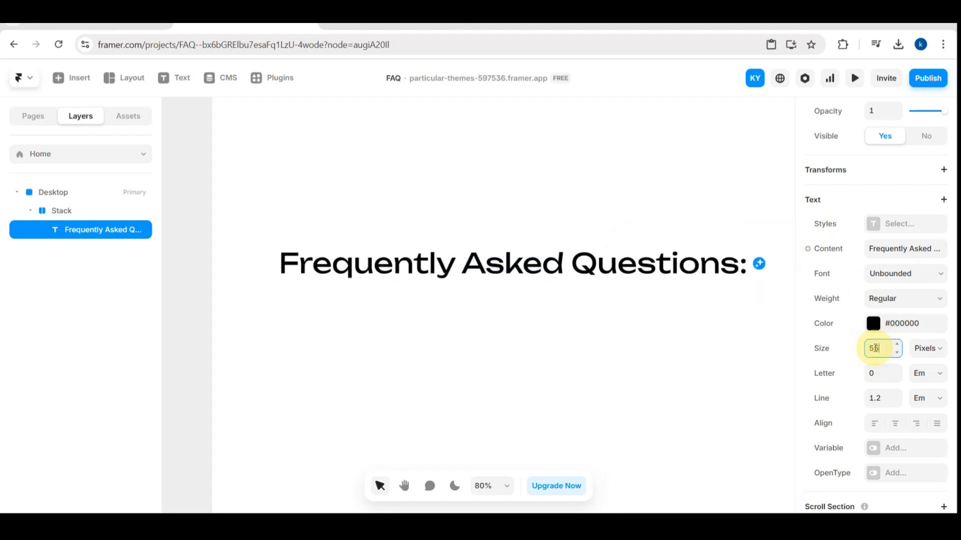
{"action": "scroll", "coordinate": [885, 354], "scroll_direction": "up", "scroll_amount": 1}
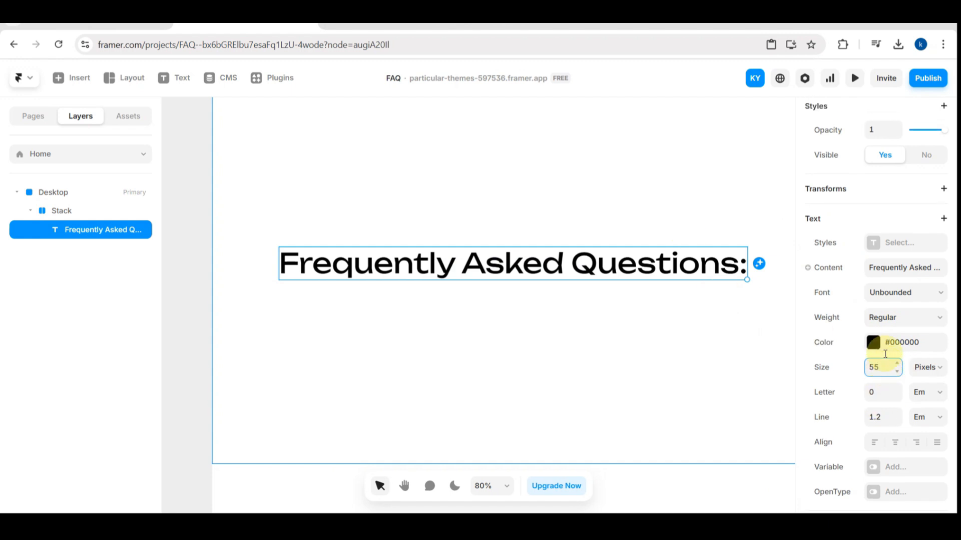
{"action": "left_click", "coordinate": [916, 324]}
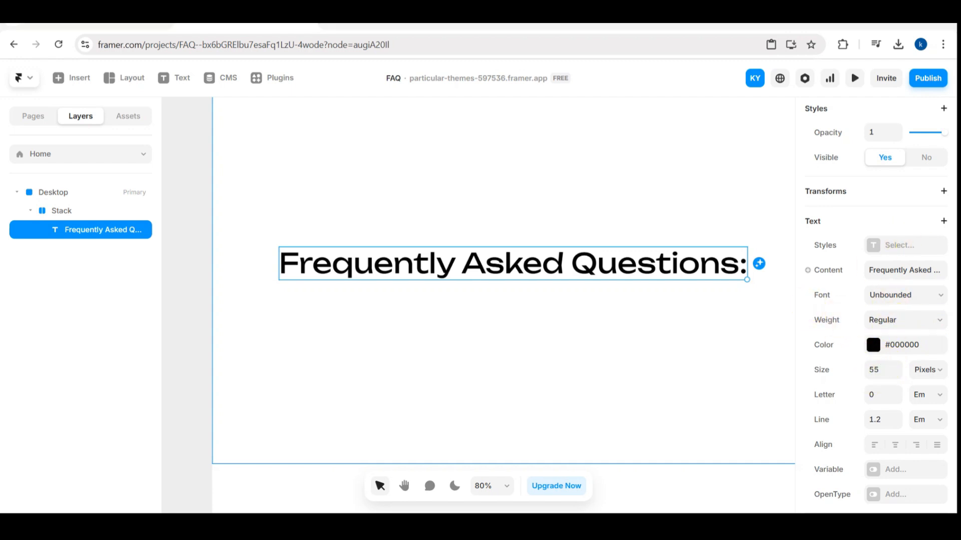
- Add a maximum width constraint to the heading text layer and set it to 50%, relative to its parent
{"action": "scroll", "coordinate": [924, 249], "scroll_direction": "up", "scroll_amount": 5}
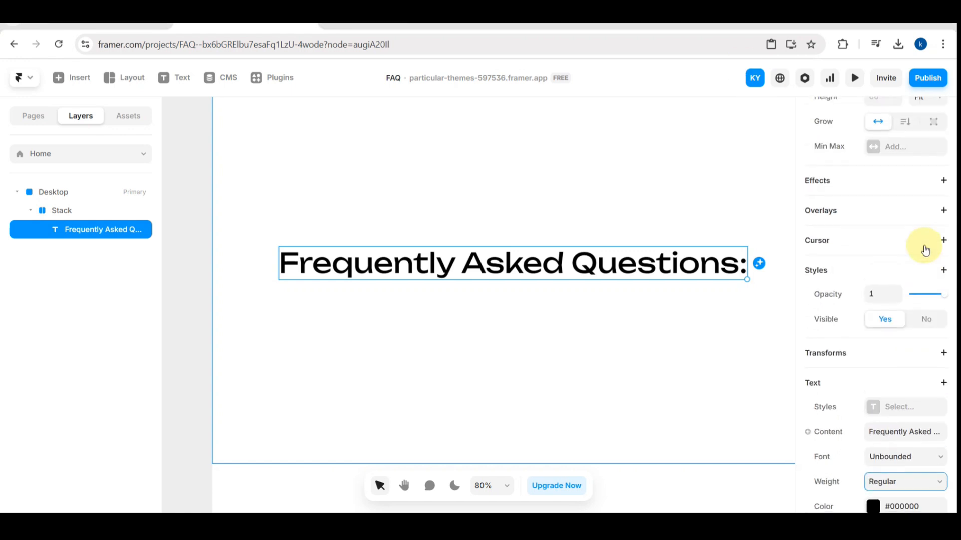
{"action": "scroll", "coordinate": [891, 183], "scroll_direction": "up", "scroll_amount": 1}
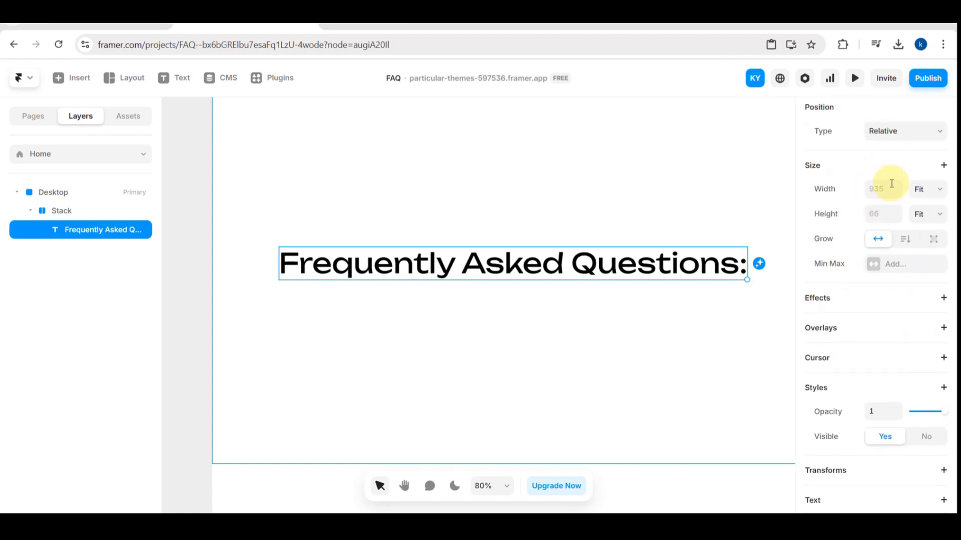
{"action": "left_click", "coordinate": [880, 265]}
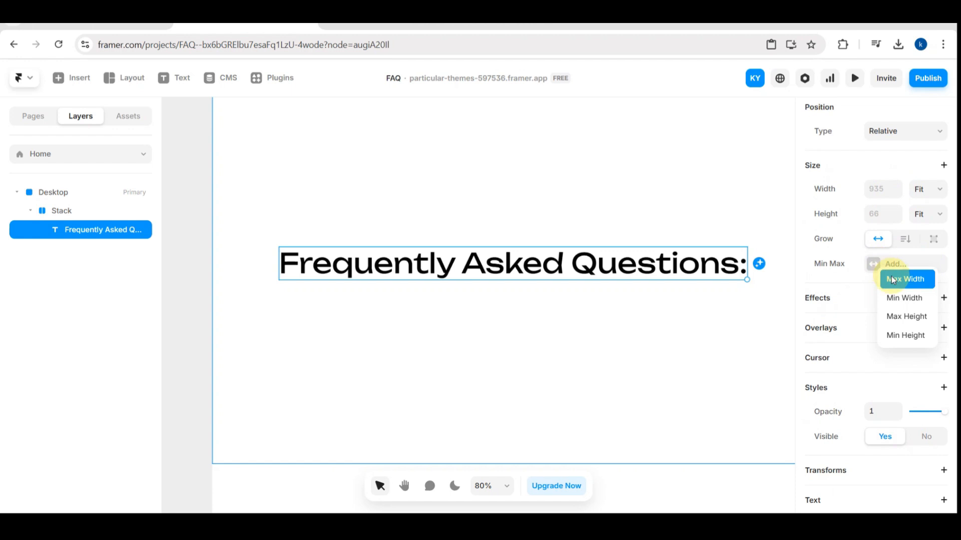
{"action": "left_click", "coordinate": [898, 279]}
{"action": "left_click", "coordinate": [881, 265]}
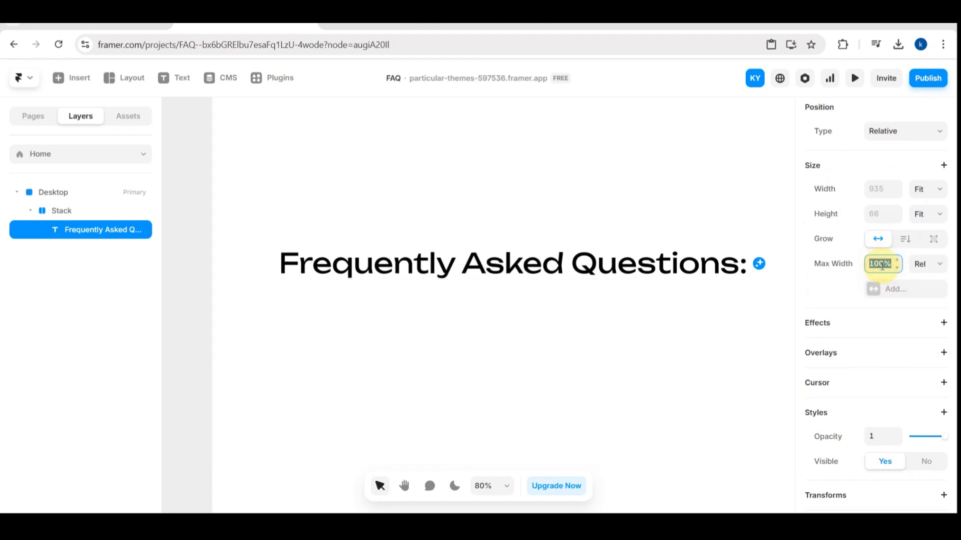
{"action": "left_click", "coordinate": [881, 266]}
{"action": "key", "text": "Return"}
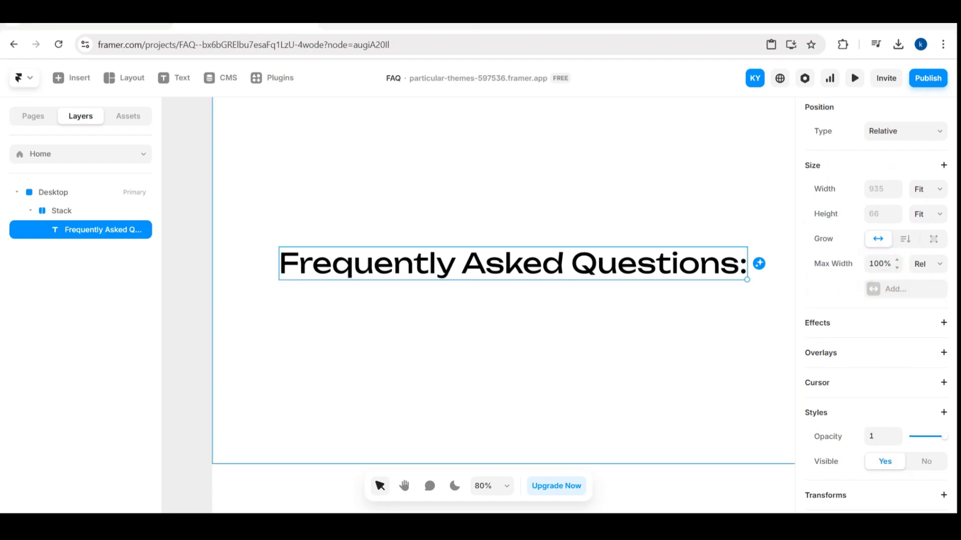
{"action": "left_click", "coordinate": [882, 265]}
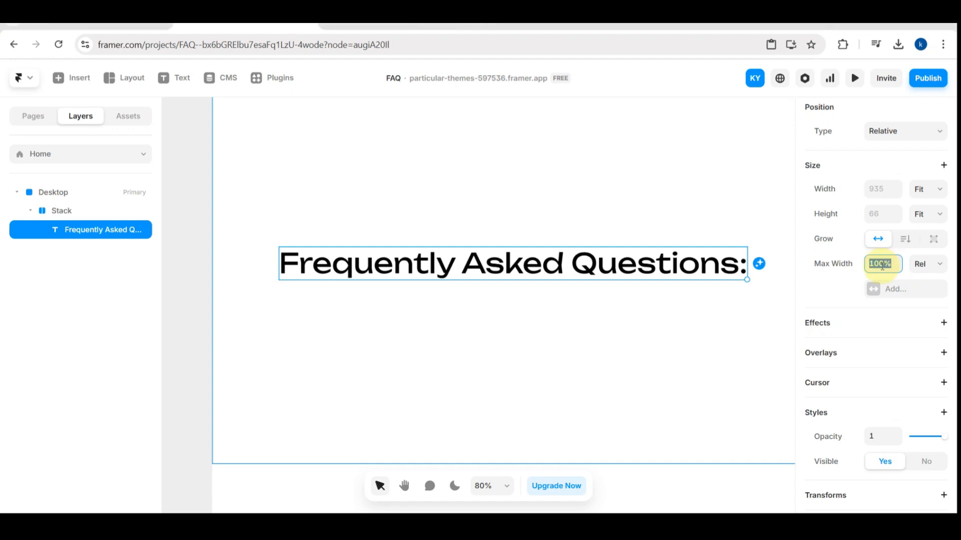
{"action": "key", "text": "BackSpace"}
{"action": "type", "text": "50%"}
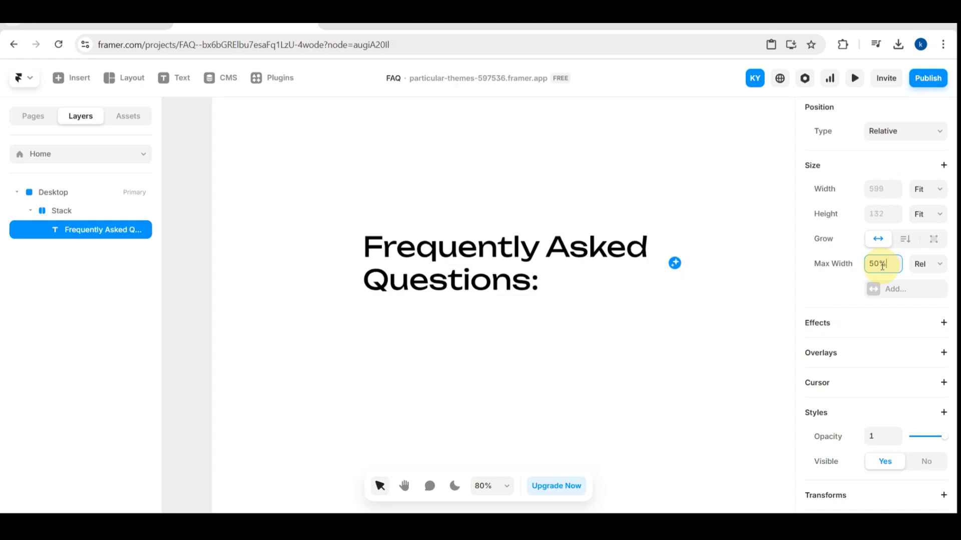
{"action": "left_click", "coordinate": [942, 265]}
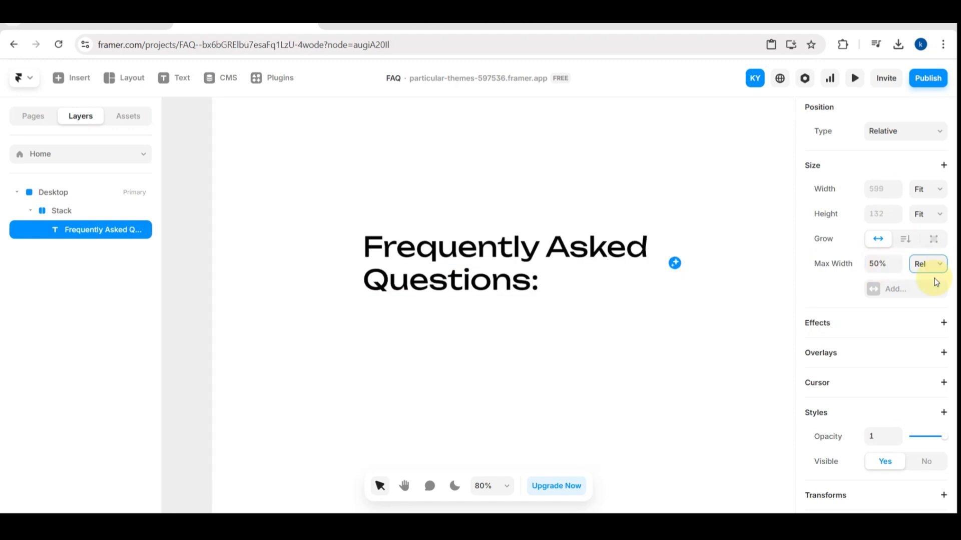
{"action": "left_click", "coordinate": [927, 300]}
{"action": "left_click", "coordinate": [880, 263]}
{"action": "left_click", "coordinate": [940, 266]}
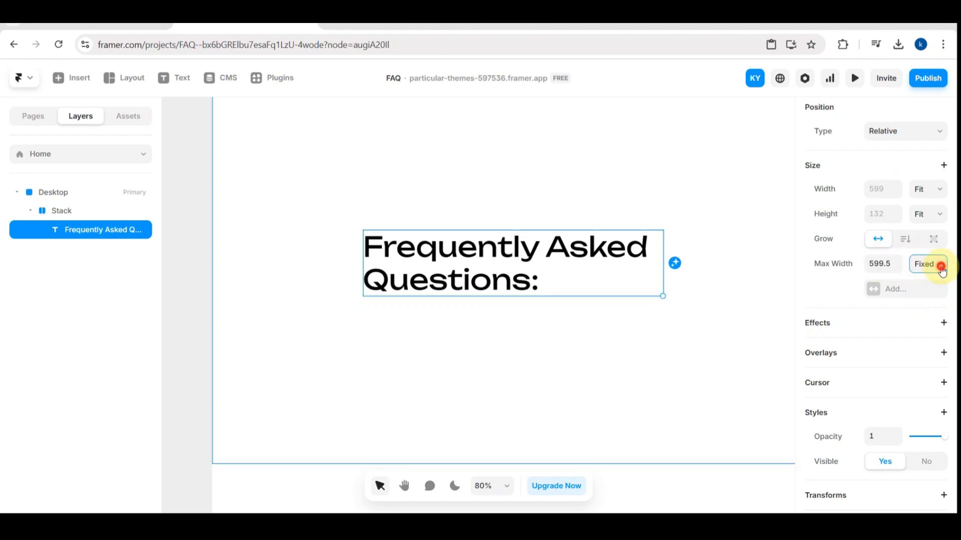
{"action": "left_click", "coordinate": [932, 284]}
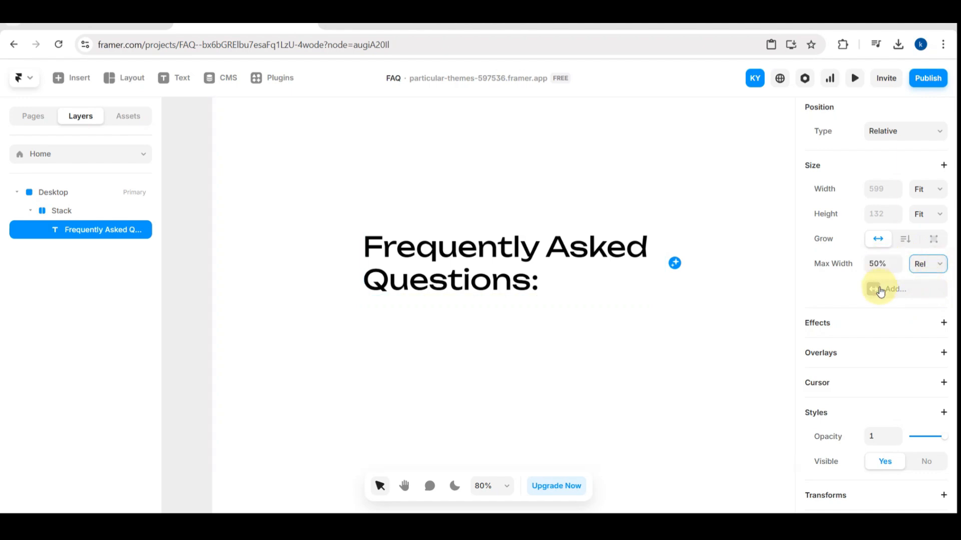
- Center-align the text of the "Frequently Asked Questions:" heading
{"action": "scroll", "coordinate": [880, 288], "scroll_direction": "down", "scroll_amount": 3}
{"action": "scroll", "coordinate": [878, 324], "scroll_direction": "down", "scroll_amount": 7}
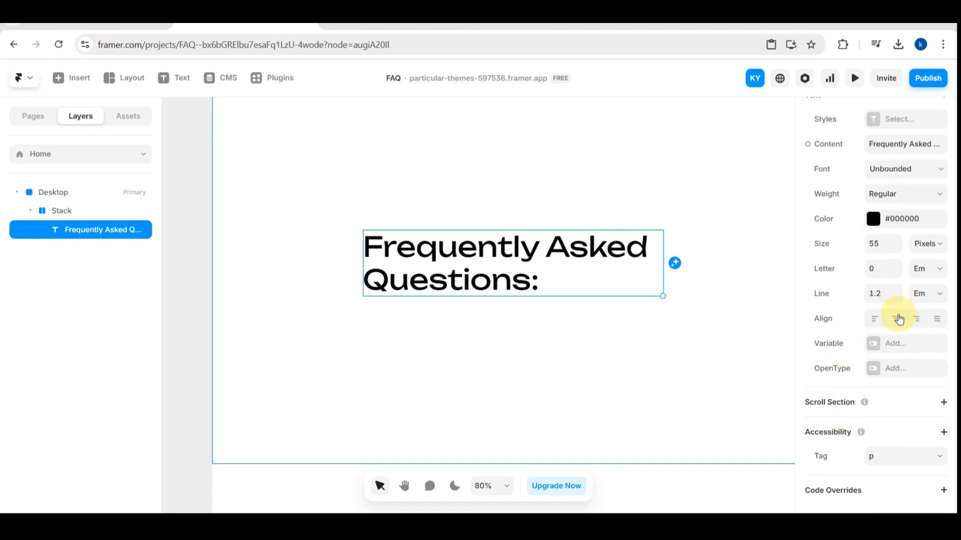
{"action": "left_click", "coordinate": [899, 319]}
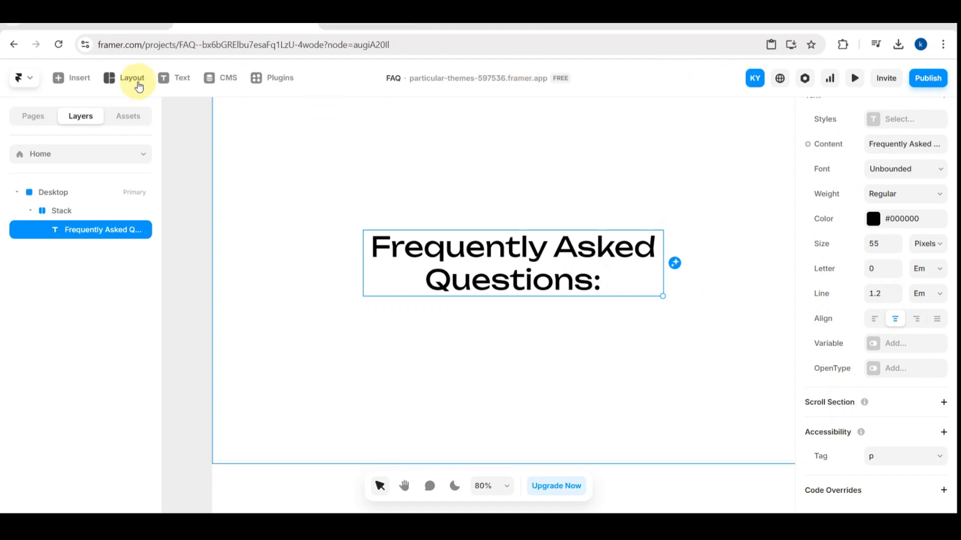
- Draw a frame about 635 by 75 just below the heading, inside the stack
{"action": "left_click", "coordinate": [132, 101]}
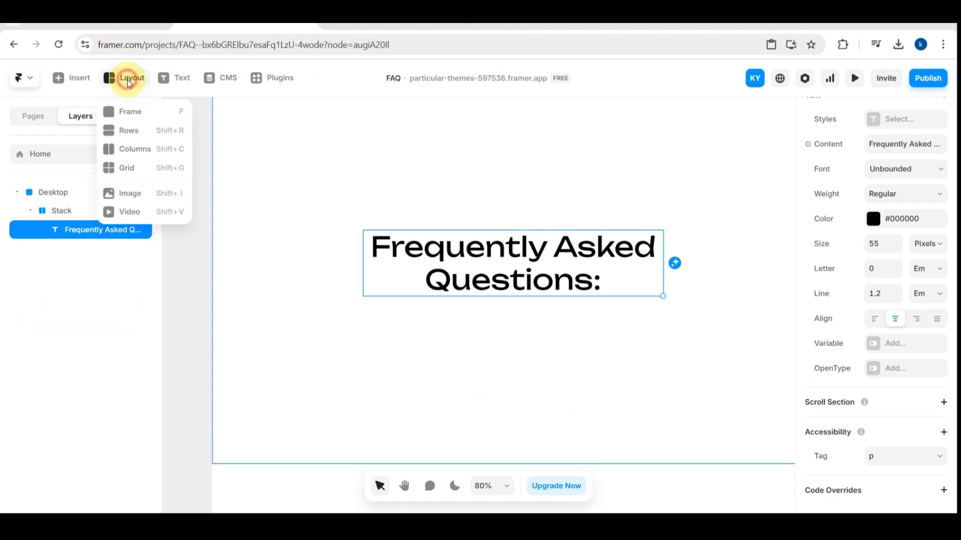
{"action": "left_click", "coordinate": [125, 111]}
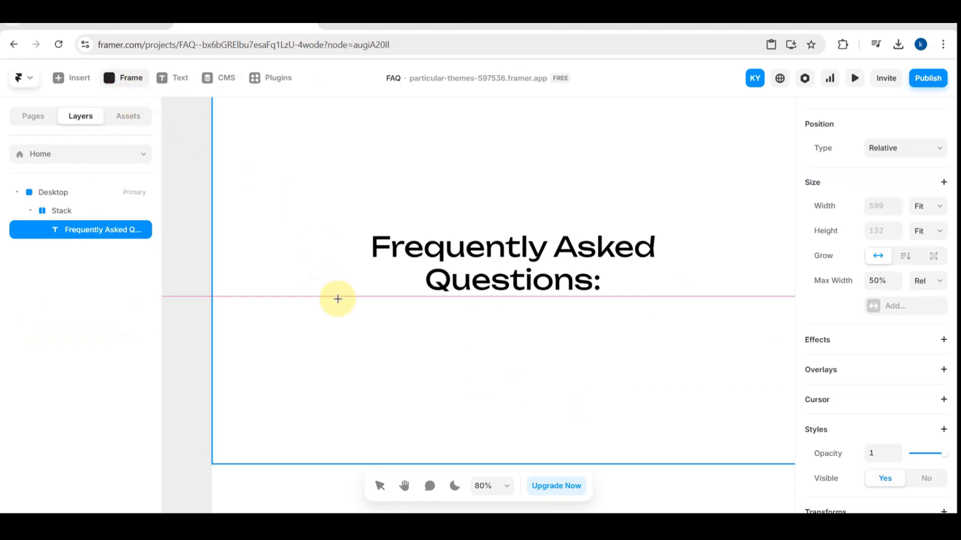
{"action": "left_click_drag", "start_coordinate": [342, 300], "coordinate": [659, 339]}
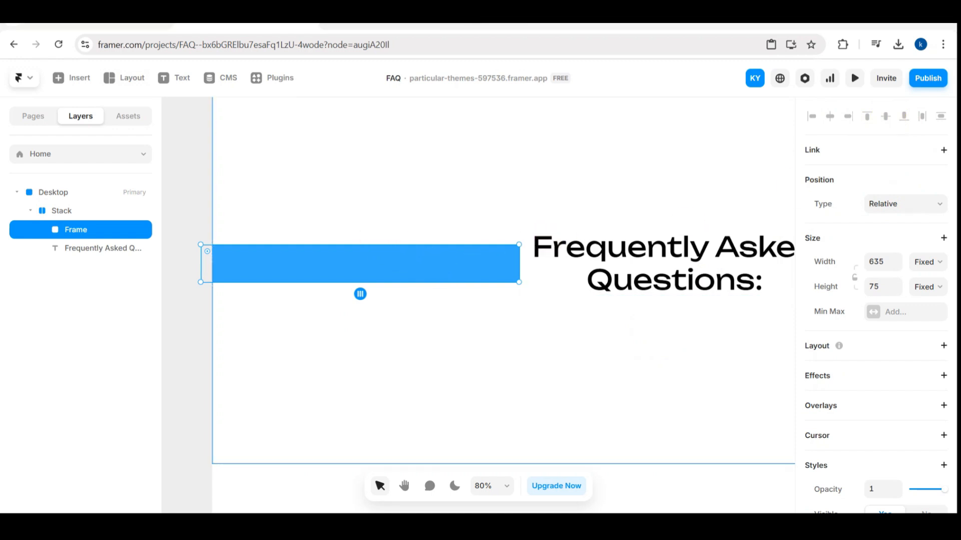
{"action": "left_click", "coordinate": [867, 209]}
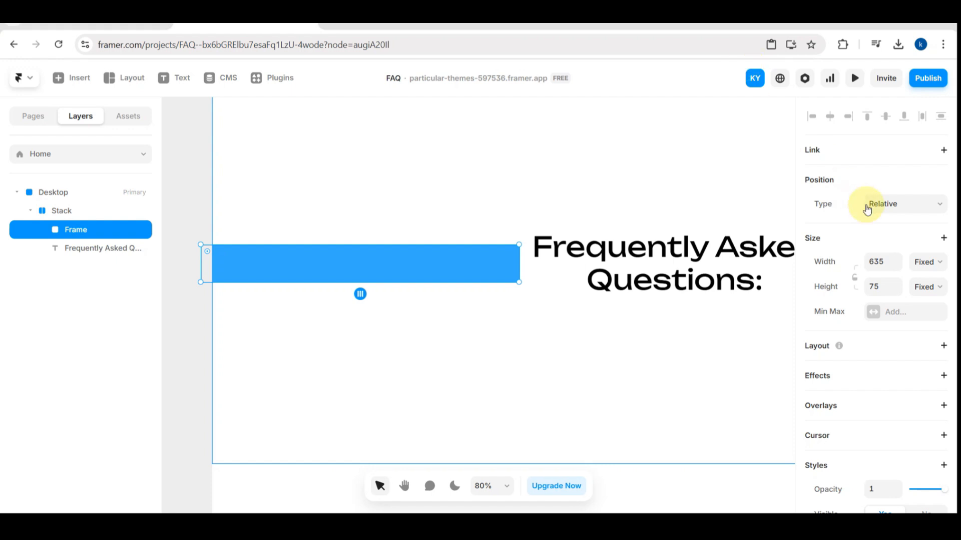
{"action": "scroll", "coordinate": [867, 209], "scroll_direction": "down", "scroll_amount": 3}
{"action": "scroll", "coordinate": [869, 300], "scroll_direction": "down", "scroll_amount": 1}
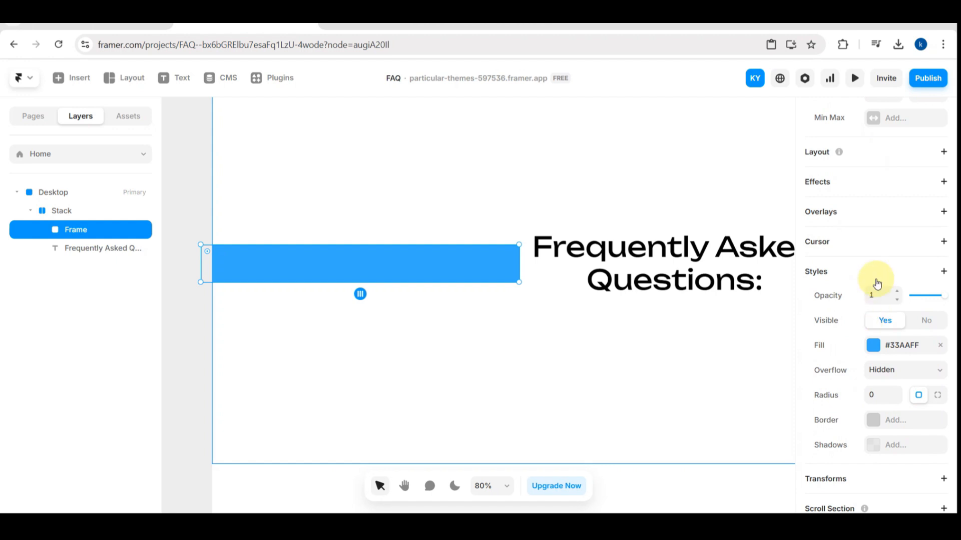
{"action": "scroll", "coordinate": [876, 281], "scroll_direction": "down", "scroll_amount": 3}
{"action": "scroll", "coordinate": [879, 255], "scroll_direction": "up", "scroll_amount": 10}
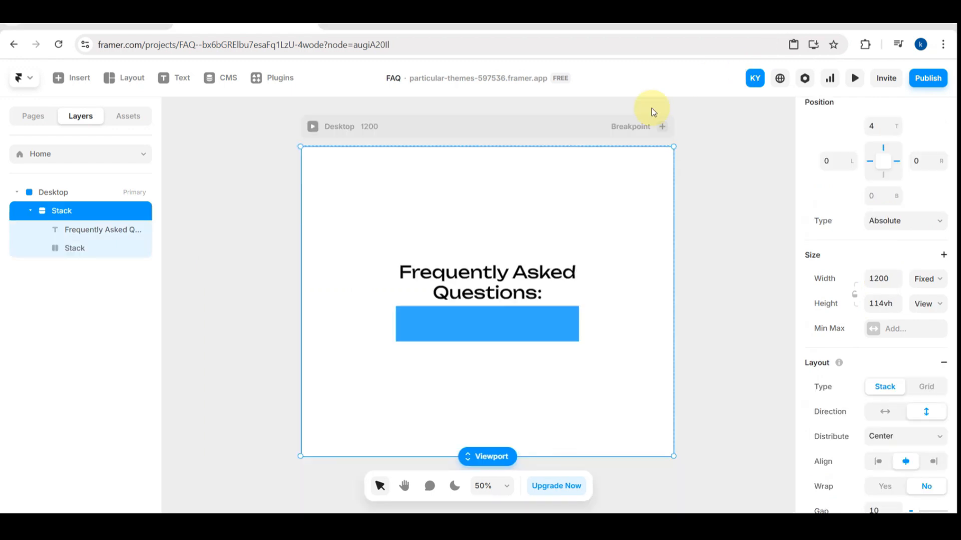
- Try the horizontal direction on the outer stack and return it to vertical
{"action": "left_click", "coordinate": [881, 412]}
{"action": "left_click", "coordinate": [926, 413]}
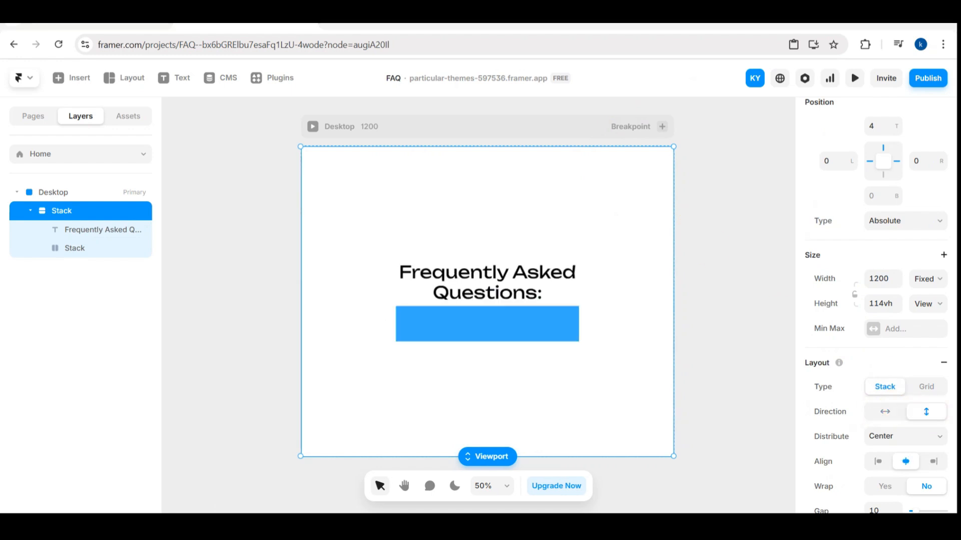
- Set the width of the blue inner stack under the heading to 750
{"action": "double_click", "coordinate": [487, 325]}
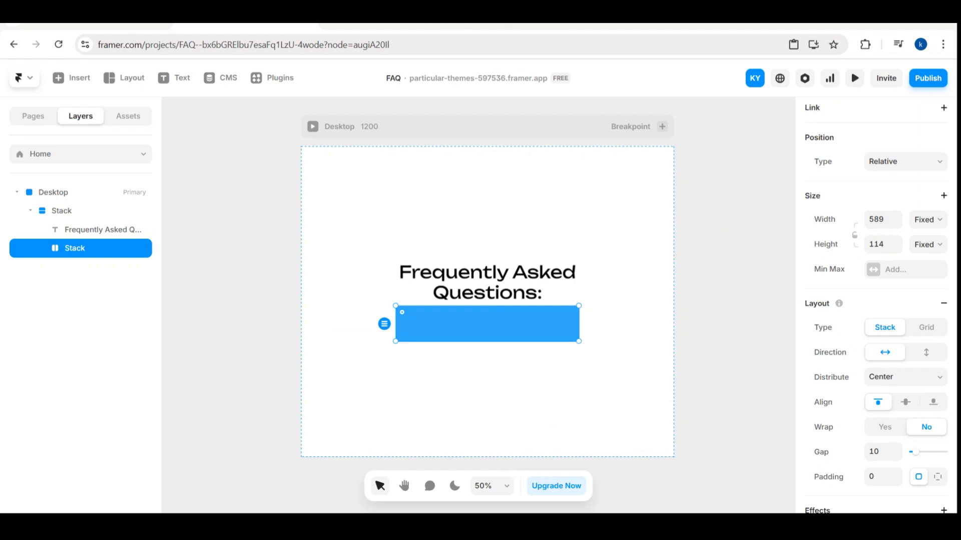
{"action": "left_click", "coordinate": [890, 223]}
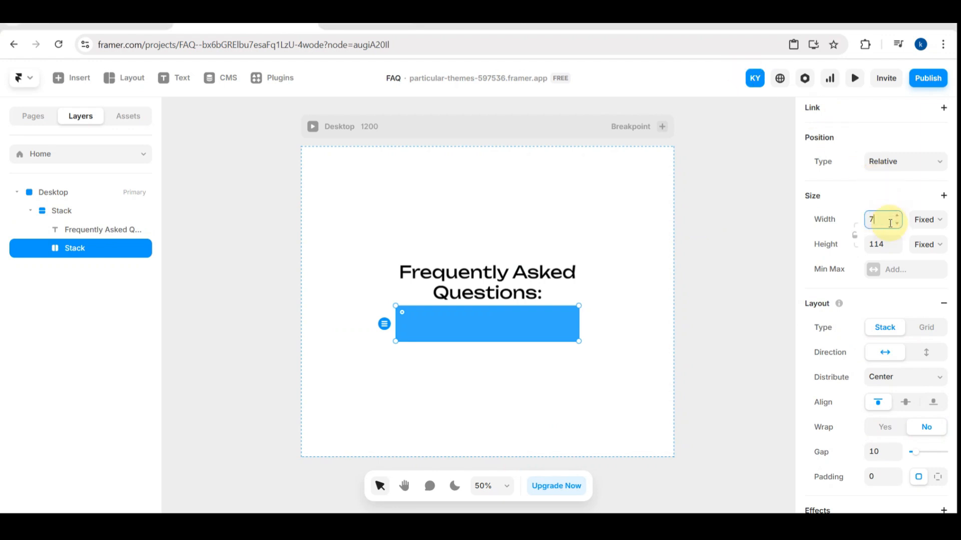
{"action": "type", "text": "750"}
{"action": "key", "text": "Return"}
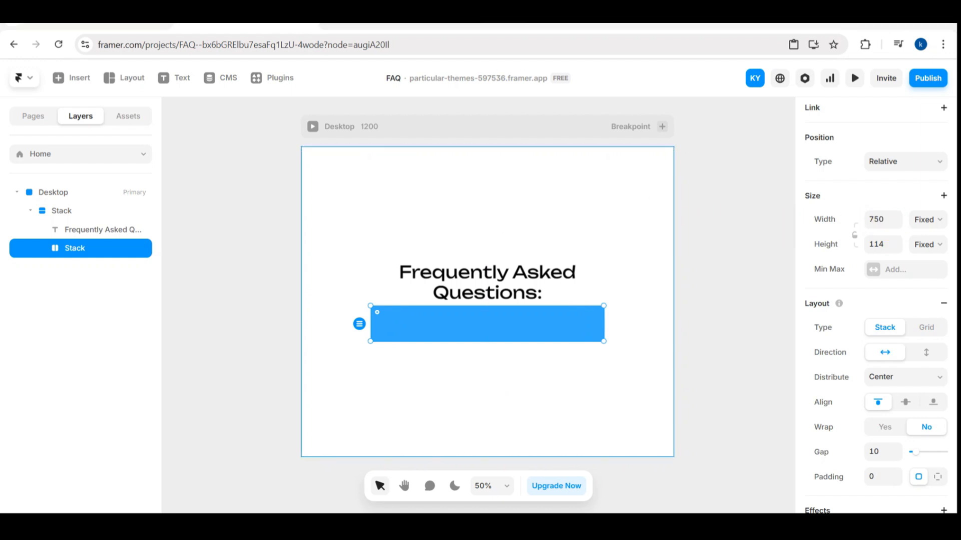
- Remove the blue fill from the inner stack and set its corner radius to 30
{"action": "left_click", "coordinate": [552, 324]}
{"action": "scroll", "coordinate": [816, 368], "scroll_direction": "down", "scroll_amount": 8}
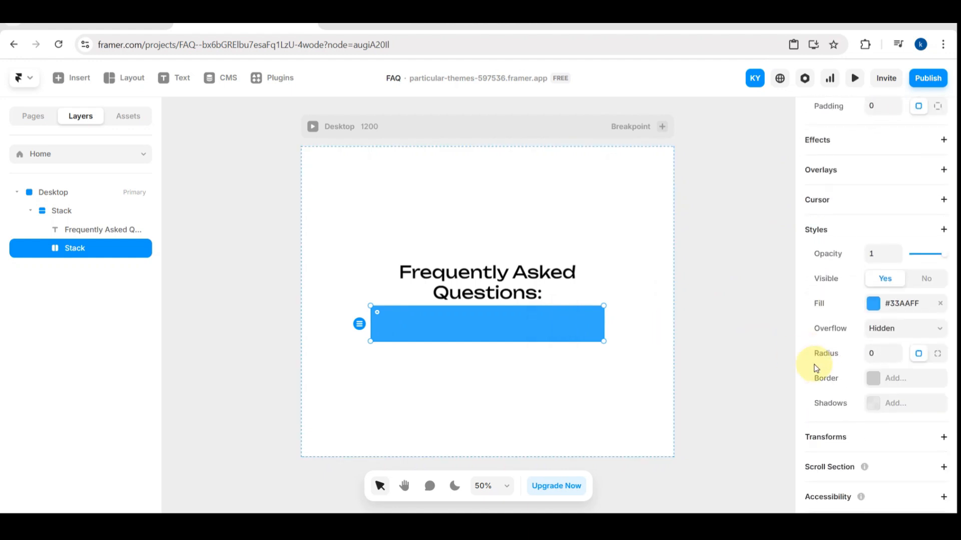
{"action": "left_click", "coordinate": [941, 304]}
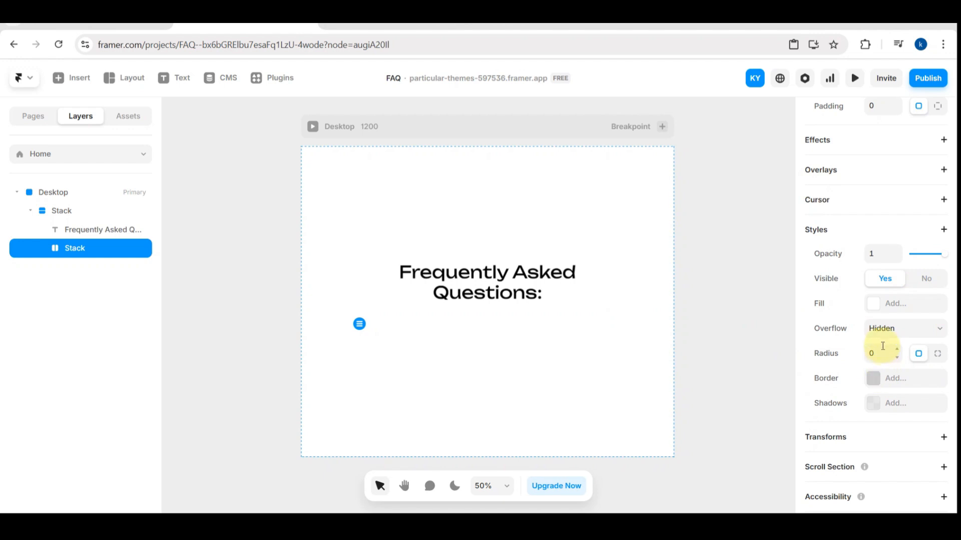
{"action": "left_click", "coordinate": [880, 349]}
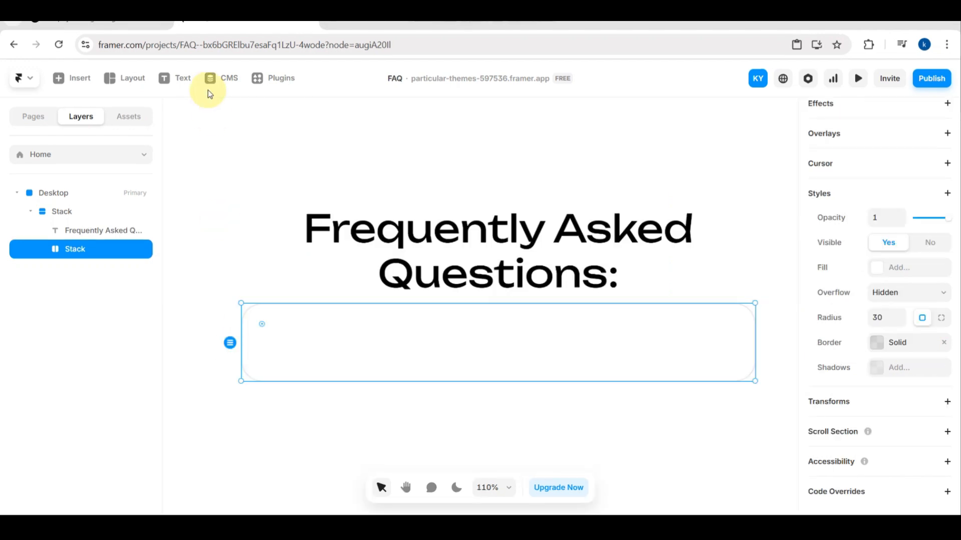
- Try to add a text layer inside the rounded inner stack, and reselect that stack
{"action": "left_click", "coordinate": [181, 78]}
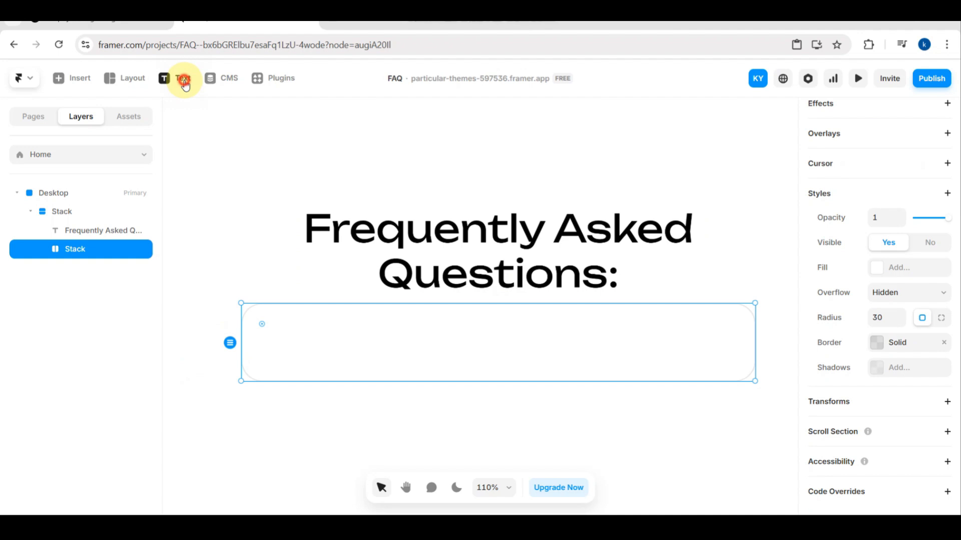
{"action": "left_click", "coordinate": [365, 334]}
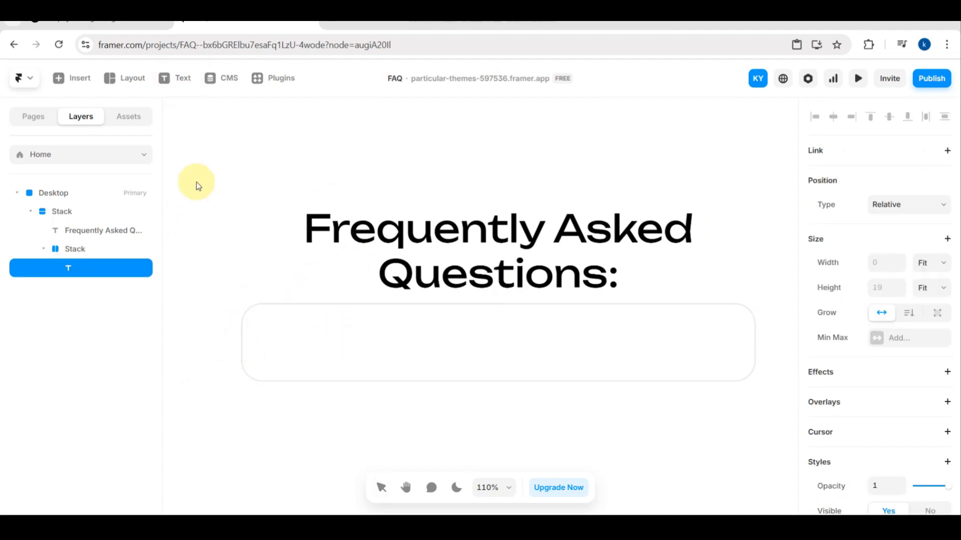
{"action": "left_click", "coordinate": [171, 77]}
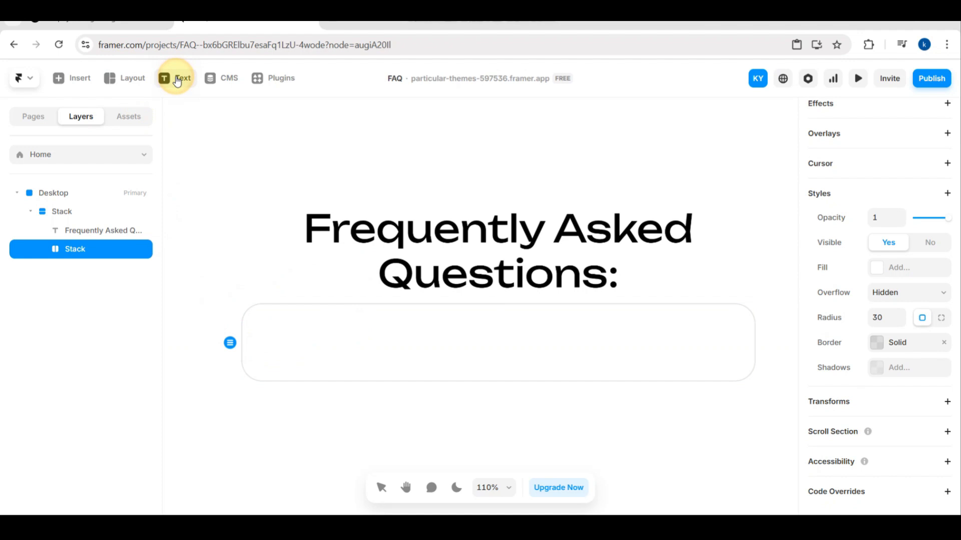
{"action": "left_click", "coordinate": [228, 344]}
{"action": "left_click", "coordinate": [273, 350]}
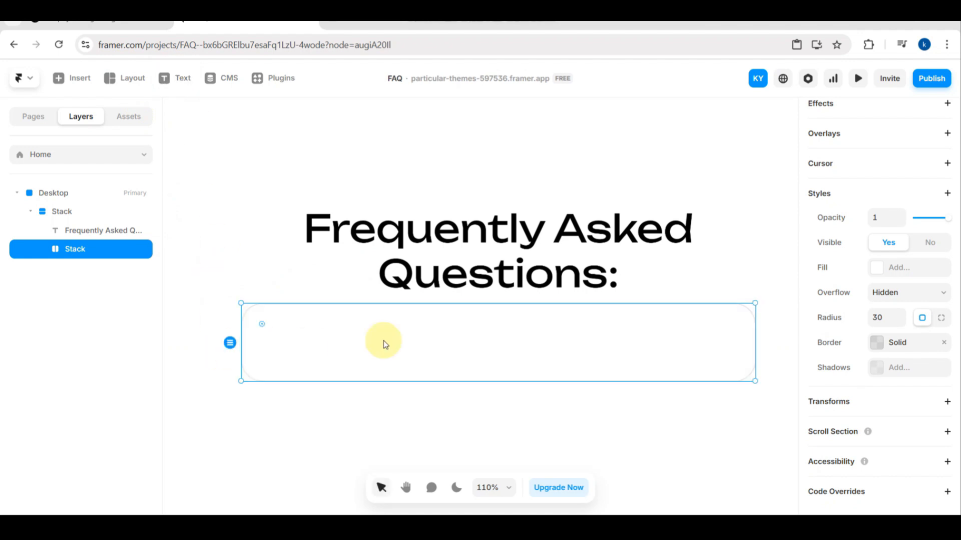
{"action": "left_click", "coordinate": [380, 440]}
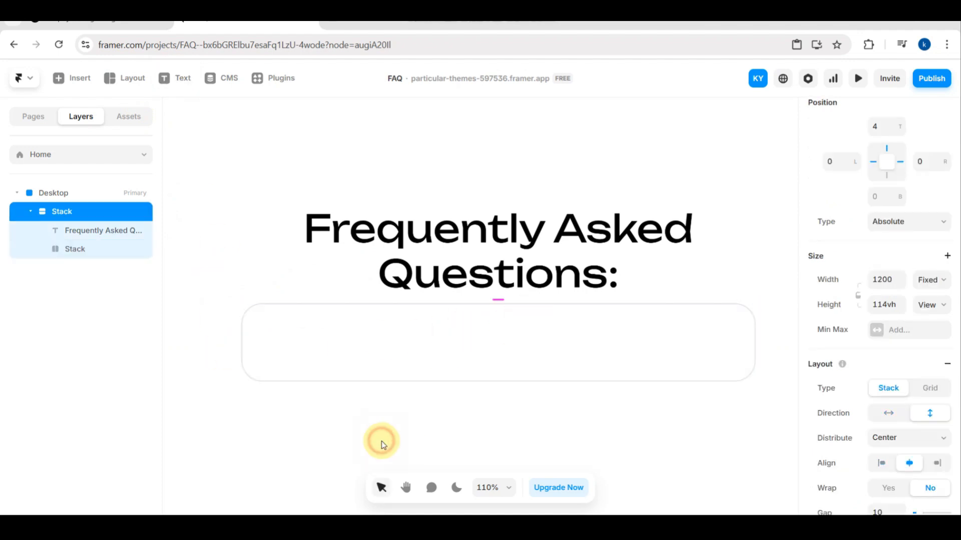
{"action": "left_click", "coordinate": [336, 345]}
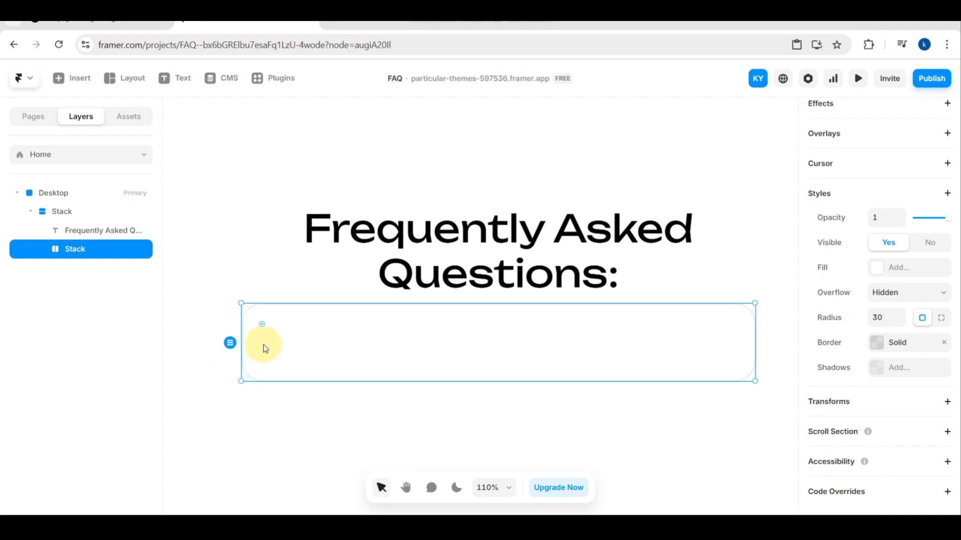
- Add a text layer reading "text here" inside the rounded stack under the heading
{"action": "key", "text": "t"}
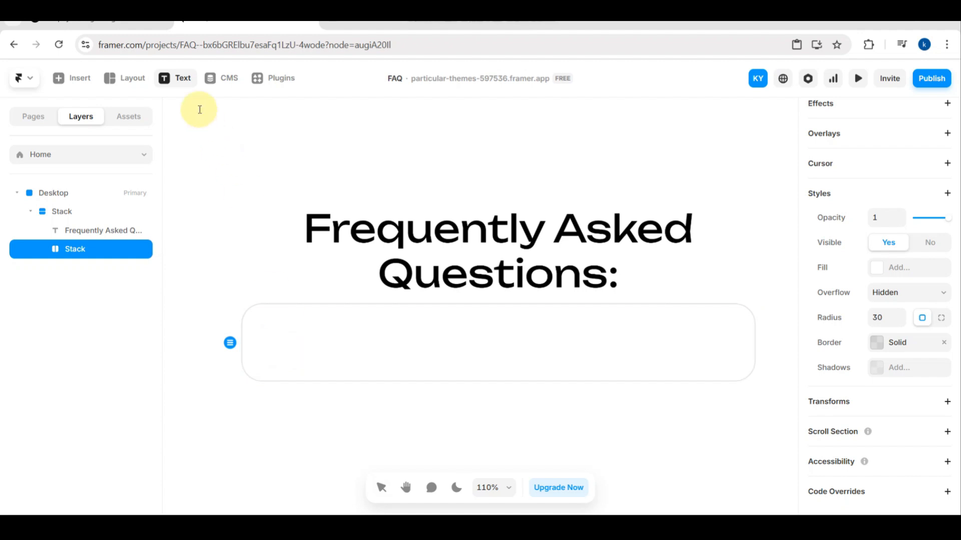
{"action": "left_click", "coordinate": [182, 77]}
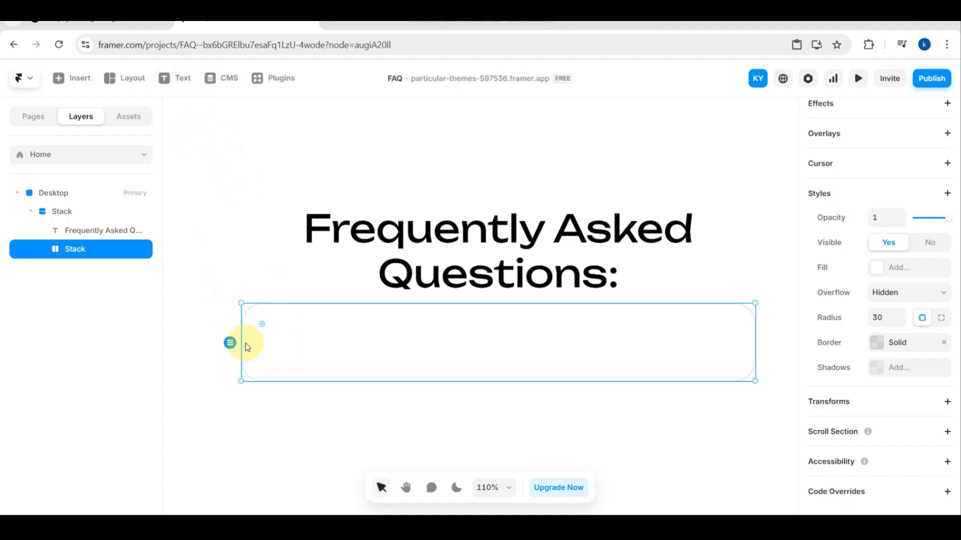
{"action": "left_click", "coordinate": [409, 350]}
{"action": "left_click", "coordinate": [176, 83]}
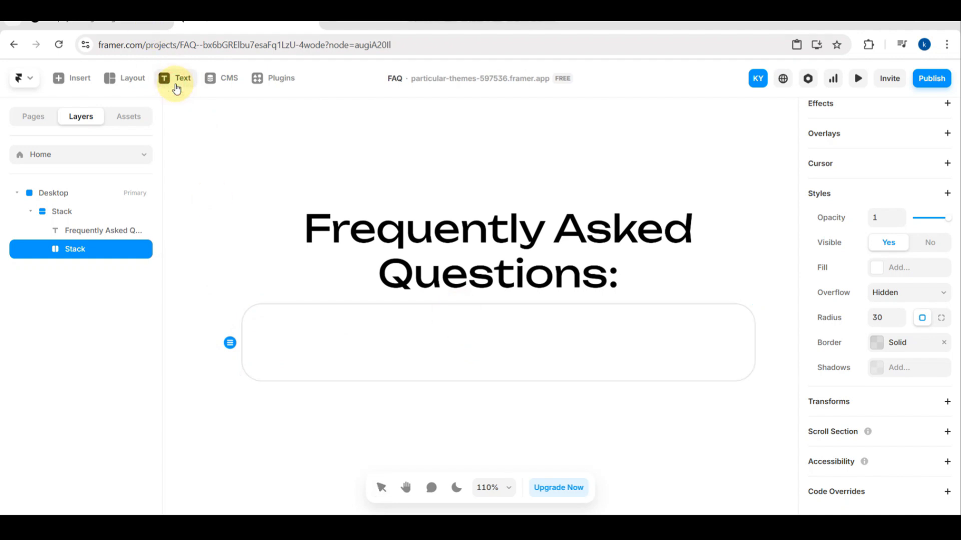
{"action": "left_click", "coordinate": [321, 339]}
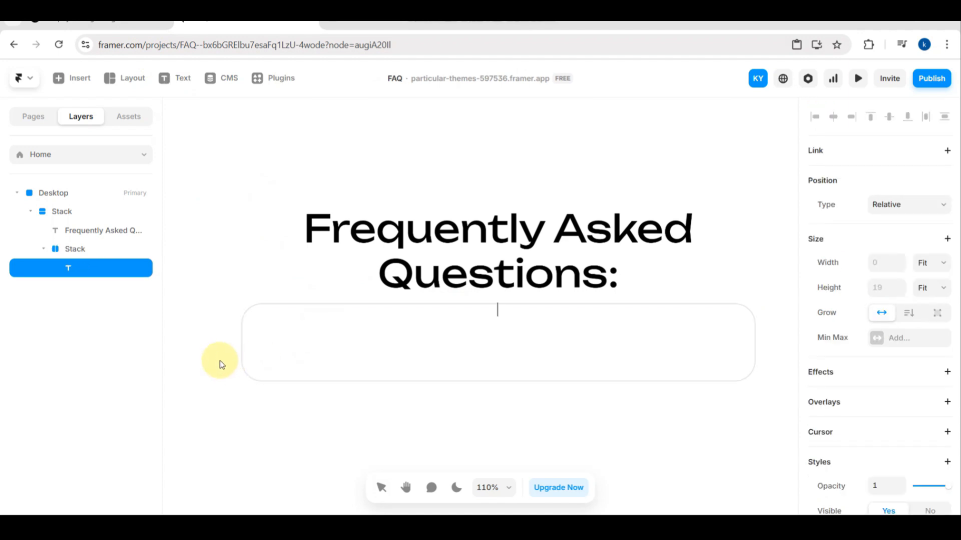
{"action": "type", "text": "text"}
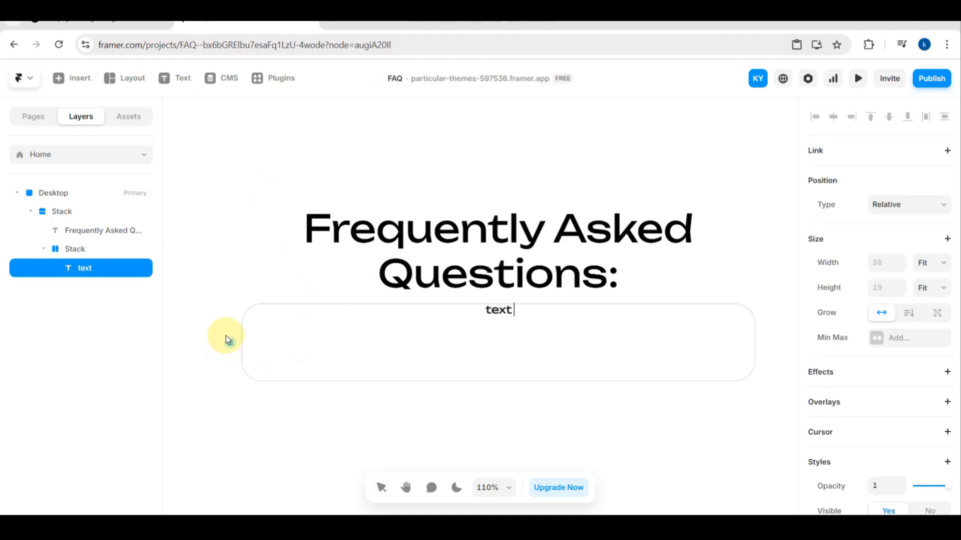
{"action": "type", "text": " here"}
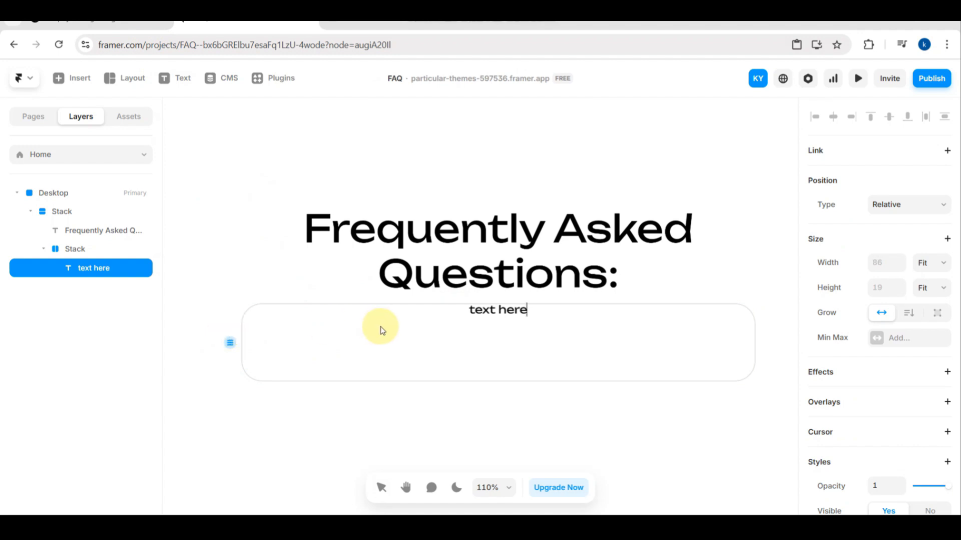
- Try the Fill and Fixed heights on the "text here" layer and return its height to Fit
{"action": "left_click", "coordinate": [909, 314]}
{"action": "left_click", "coordinate": [880, 318]}
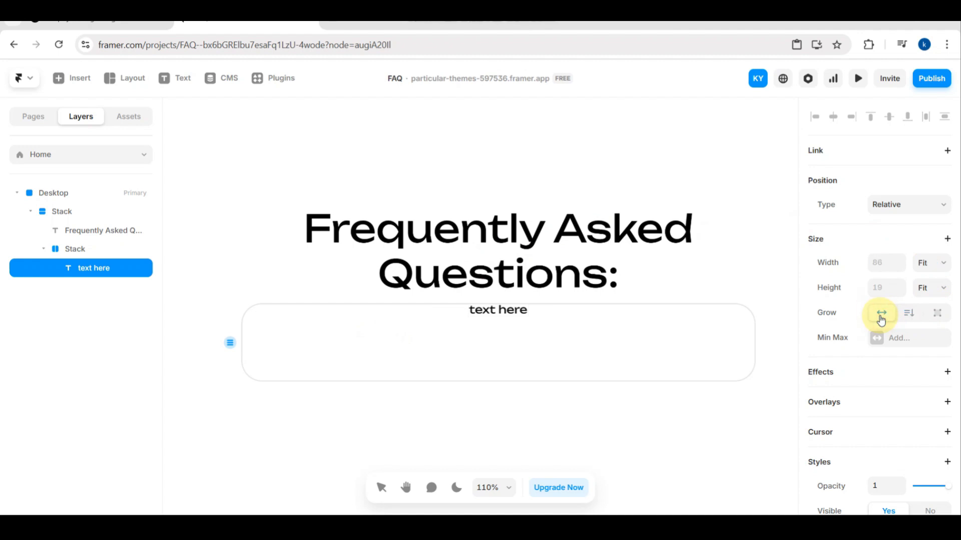
{"action": "left_click", "coordinate": [927, 289]}
{"action": "left_click", "coordinate": [932, 333]}
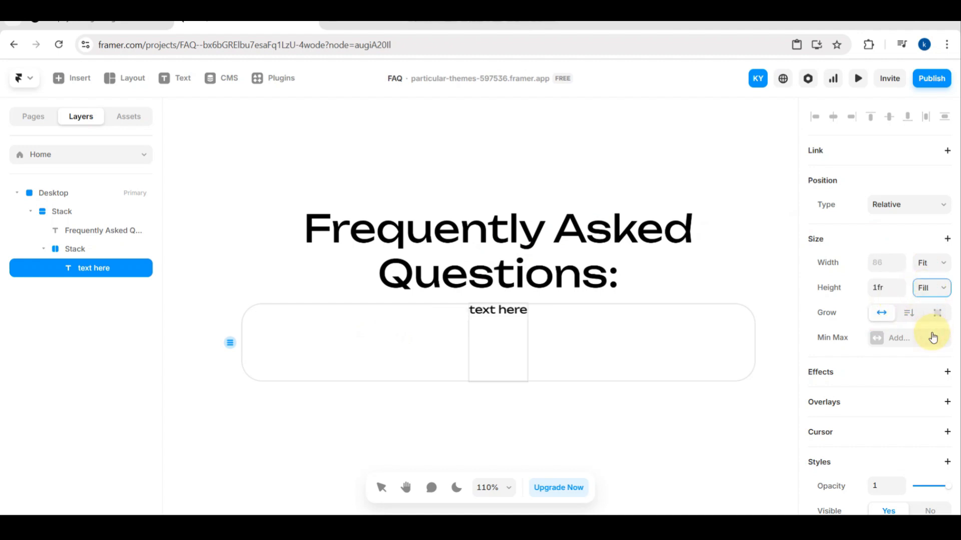
{"action": "double_click", "coordinate": [509, 333]}
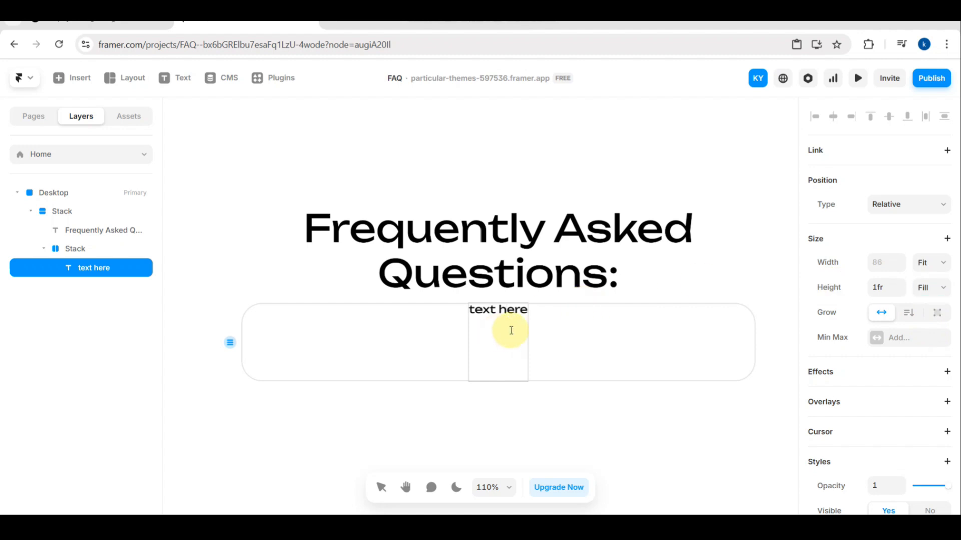
{"action": "left_click", "coordinate": [929, 288]}
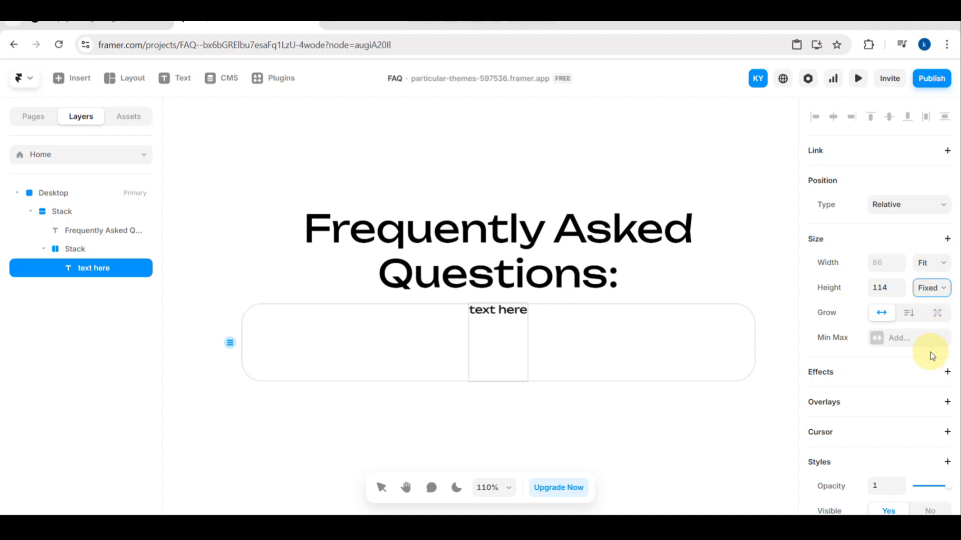
{"action": "left_click", "coordinate": [930, 352]}
{"action": "left_click", "coordinate": [933, 287]}
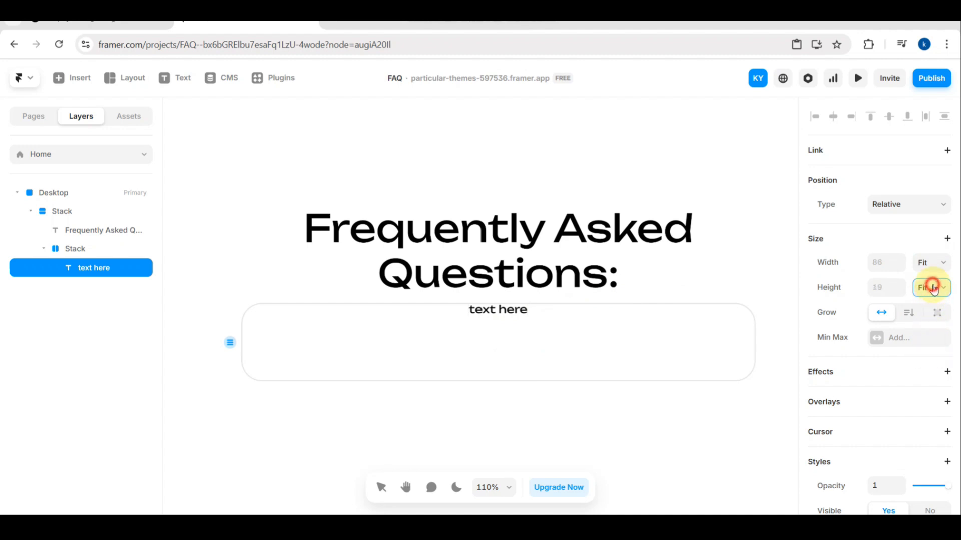
{"action": "left_click", "coordinate": [934, 313]}
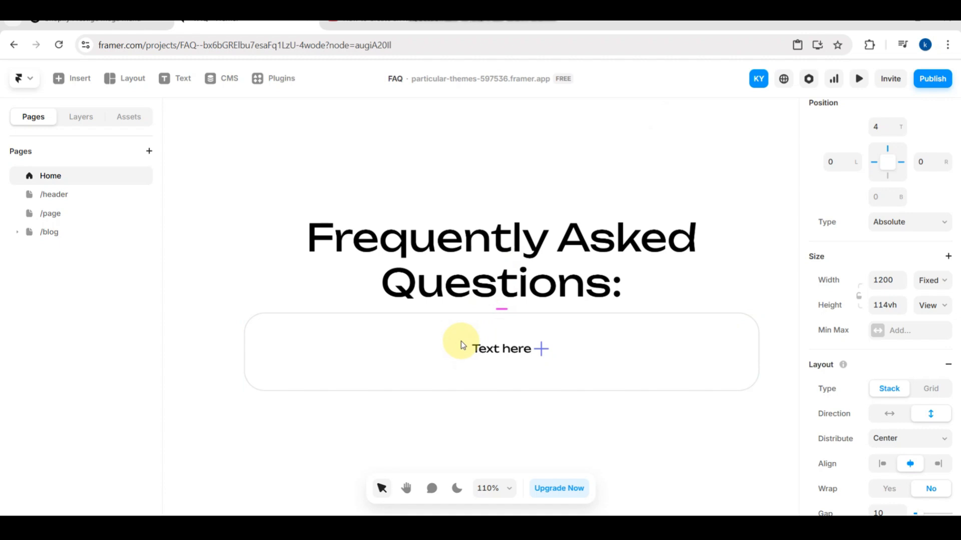
- Try to reposition the row stack holding the text and the icon inside the rounded question box
{"action": "left_click_drag", "start_coordinate": [461, 345], "coordinate": [498, 352]}
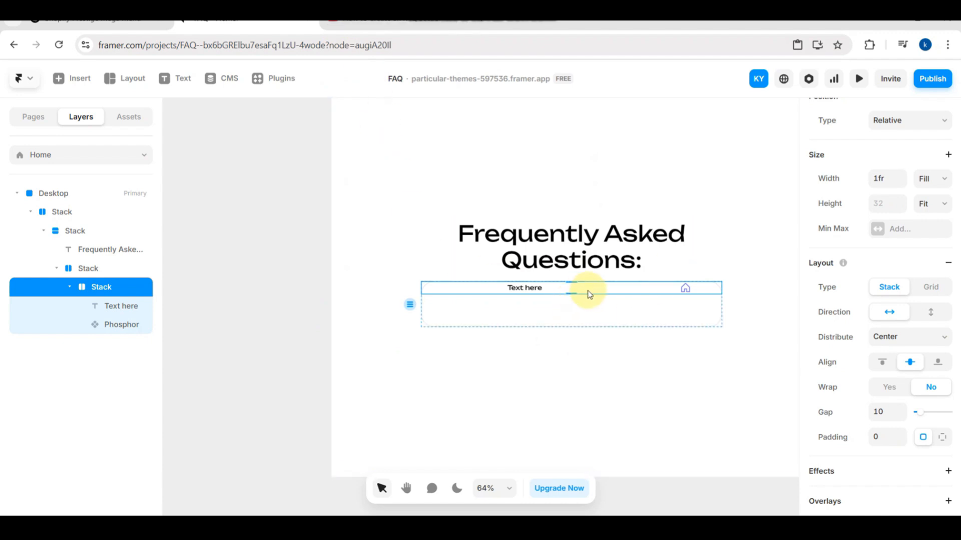
{"action": "scroll", "coordinate": [589, 295], "scroll_direction": "up", "scroll_amount": 5}
{"action": "left_click", "coordinate": [496, 291]}
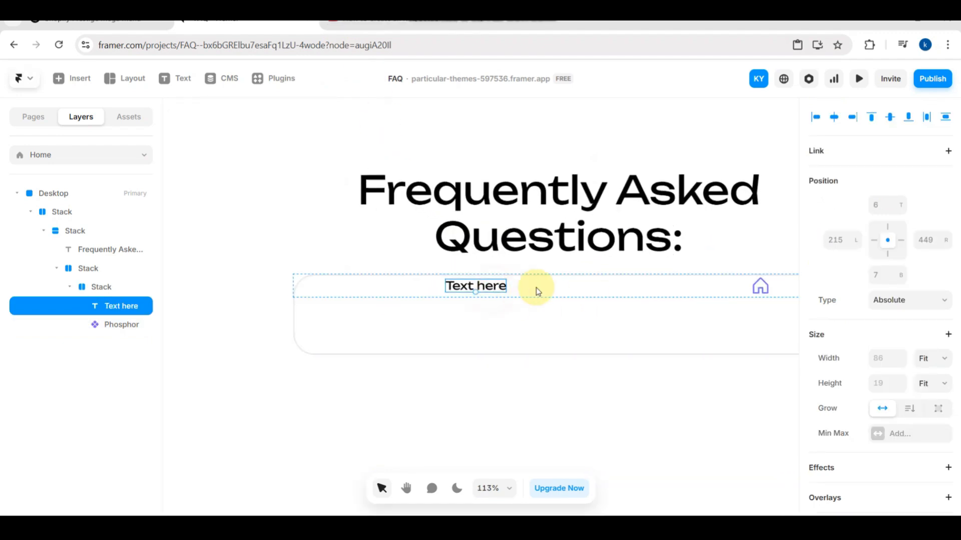
{"action": "left_click", "coordinate": [564, 293]}
{"action": "left_click_drag", "start_coordinate": [565, 293], "coordinate": [567, 319]}
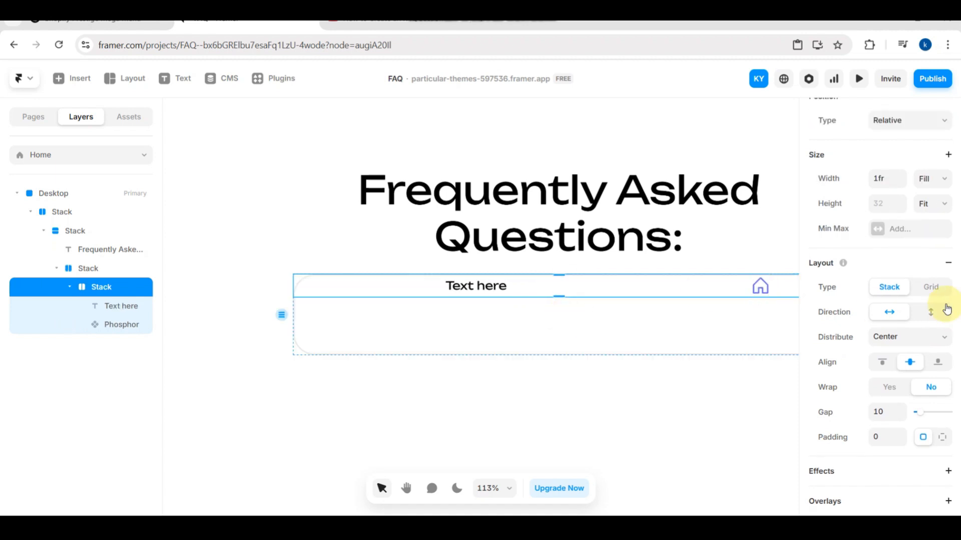
- Try the vertical direction and horizontal centre alignment on the row stack, keeping its direction horizontal
{"action": "left_click", "coordinate": [930, 312]}
{"action": "left_click", "coordinate": [888, 313]}
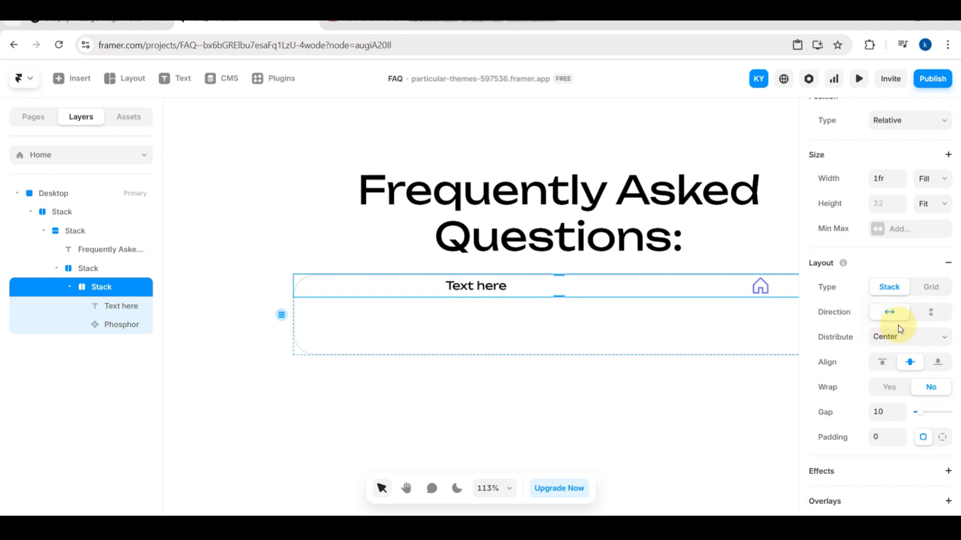
{"action": "scroll", "coordinate": [868, 200], "scroll_direction": "up", "scroll_amount": 2}
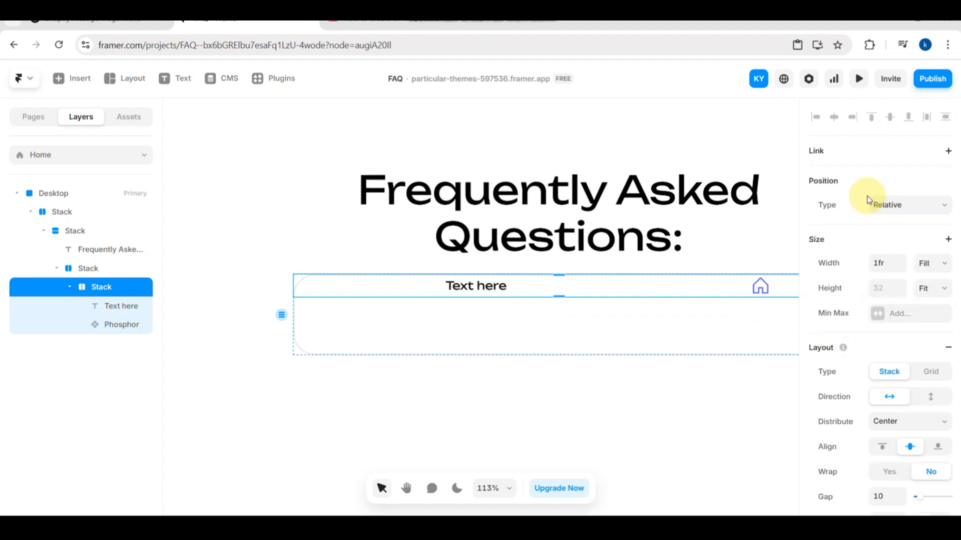
{"action": "left_click", "coordinate": [833, 118]}
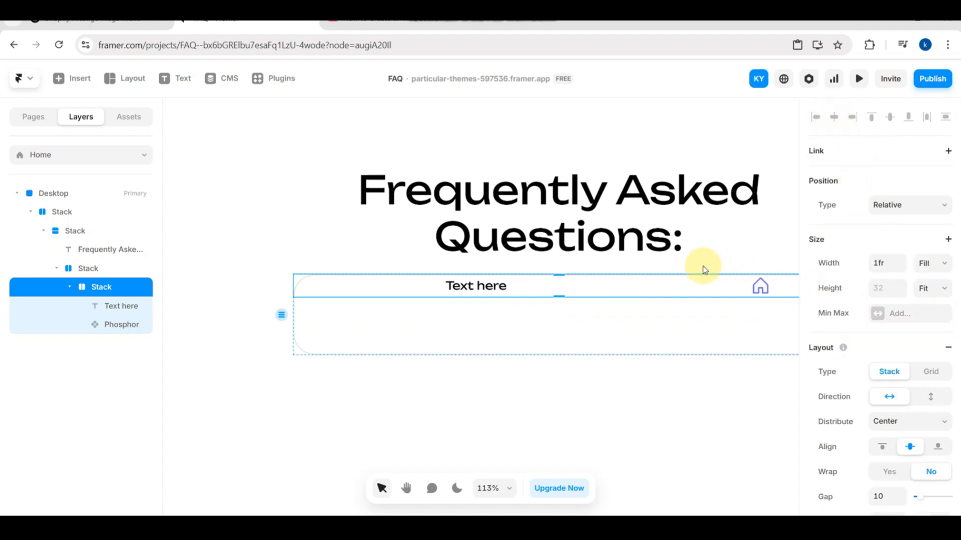
{"action": "left_click", "coordinate": [697, 284]}
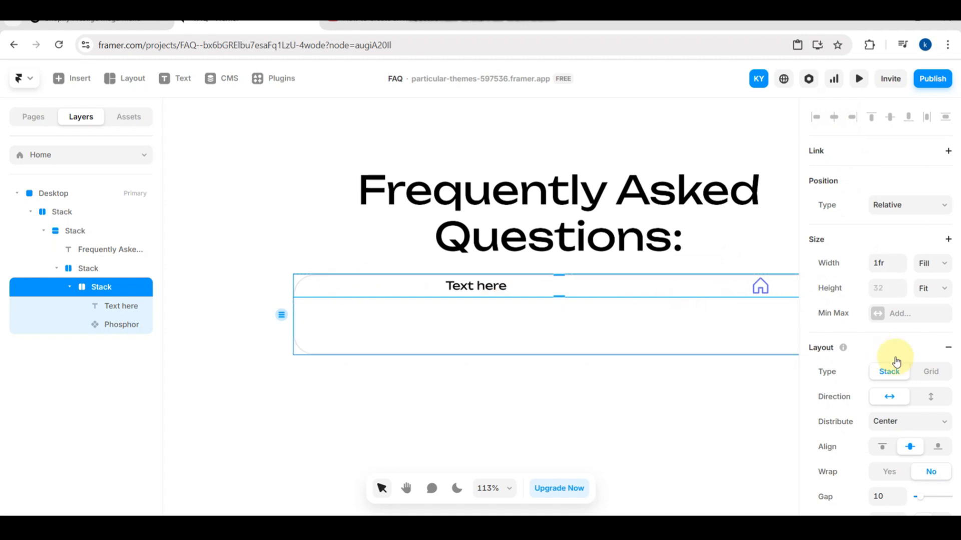
{"action": "scroll", "coordinate": [896, 361], "scroll_direction": "down", "scroll_amount": 5}
{"action": "scroll", "coordinate": [895, 358], "scroll_direction": "down", "scroll_amount": 1}
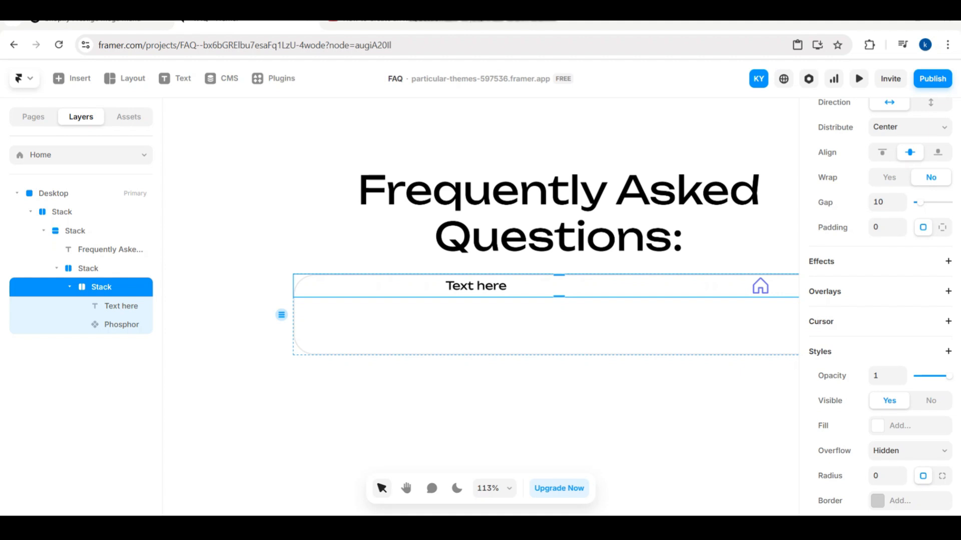
- Undo the last placement change of the row stack and set its distribution to Space Between
{"action": "key", "text": "ctrl+z"}
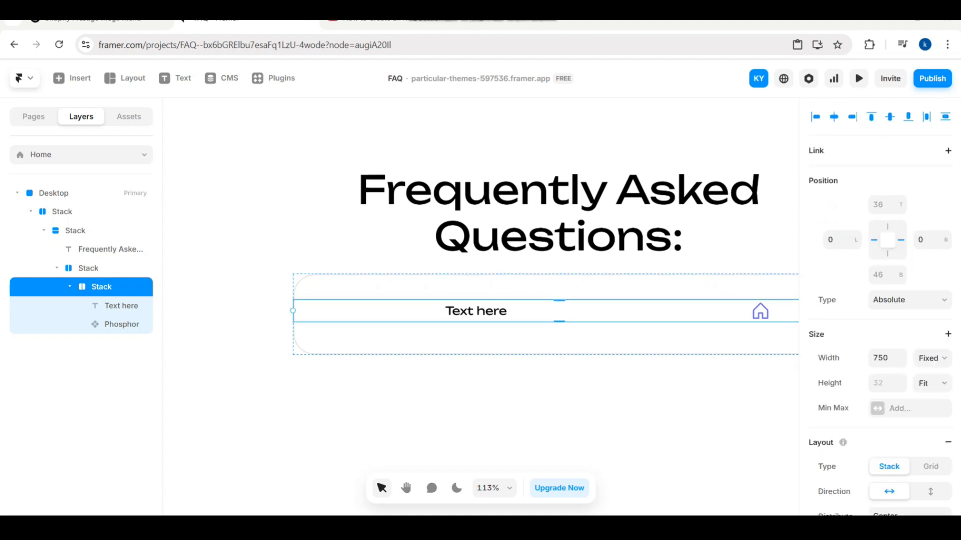
{"action": "scroll", "coordinate": [926, 315], "scroll_direction": "down", "scroll_amount": 2}
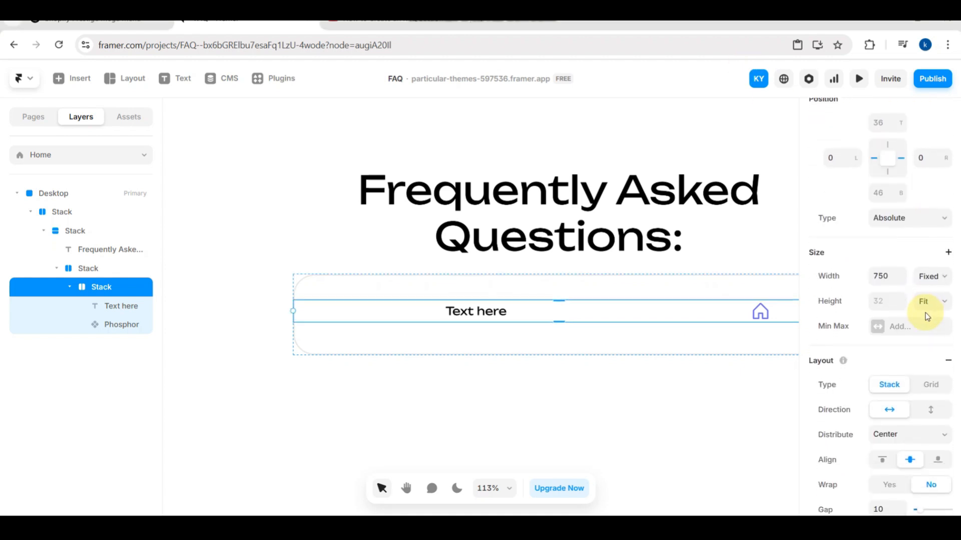
{"action": "left_click", "coordinate": [898, 438]}
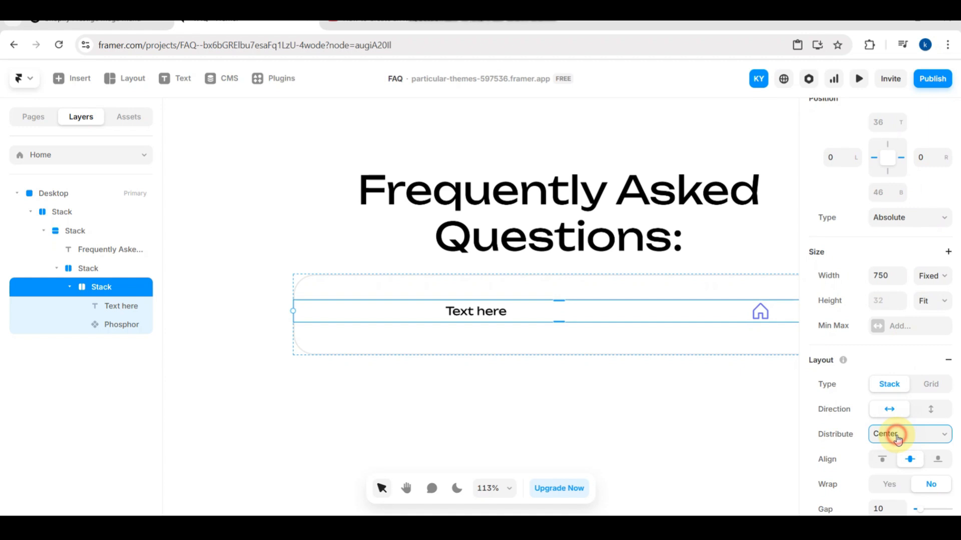
{"action": "left_click", "coordinate": [896, 389]}
{"action": "left_click", "coordinate": [699, 314]}
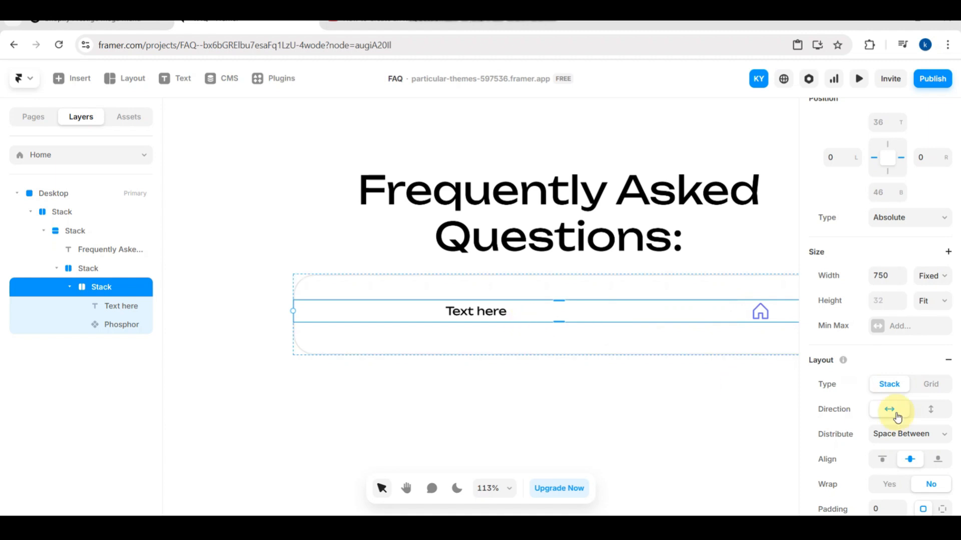
{"action": "left_click", "coordinate": [906, 432]}
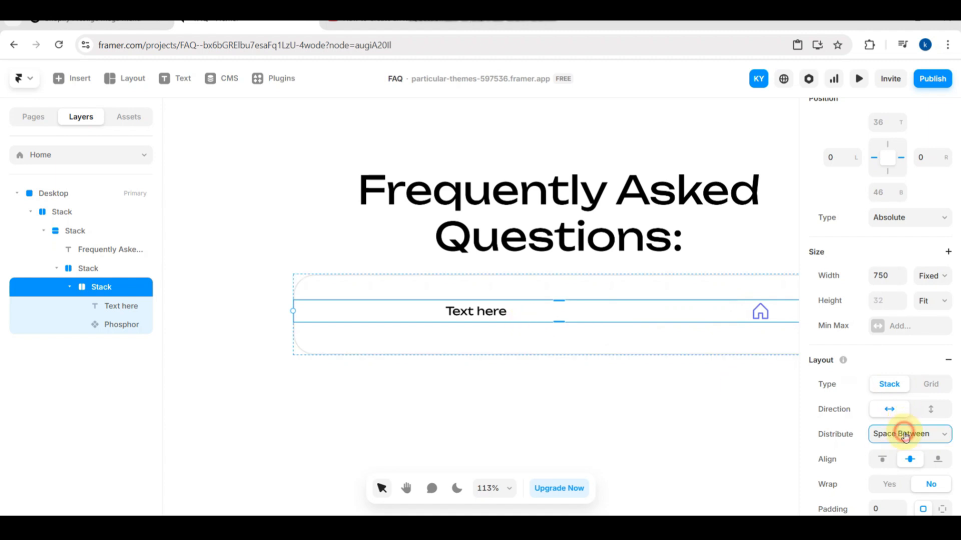
{"action": "left_click", "coordinate": [891, 385]}
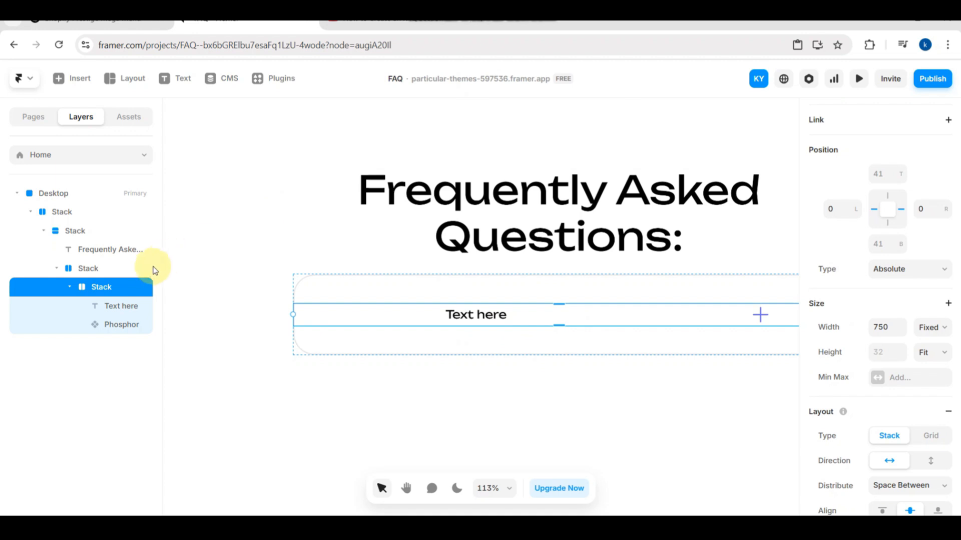
- Set the row stack's padding to 20 top, 30 right, 20 bottom and 30 left
{"action": "left_click", "coordinate": [128, 287]}
{"action": "scroll", "coordinate": [875, 353], "scroll_direction": "up", "scroll_amount": 1}
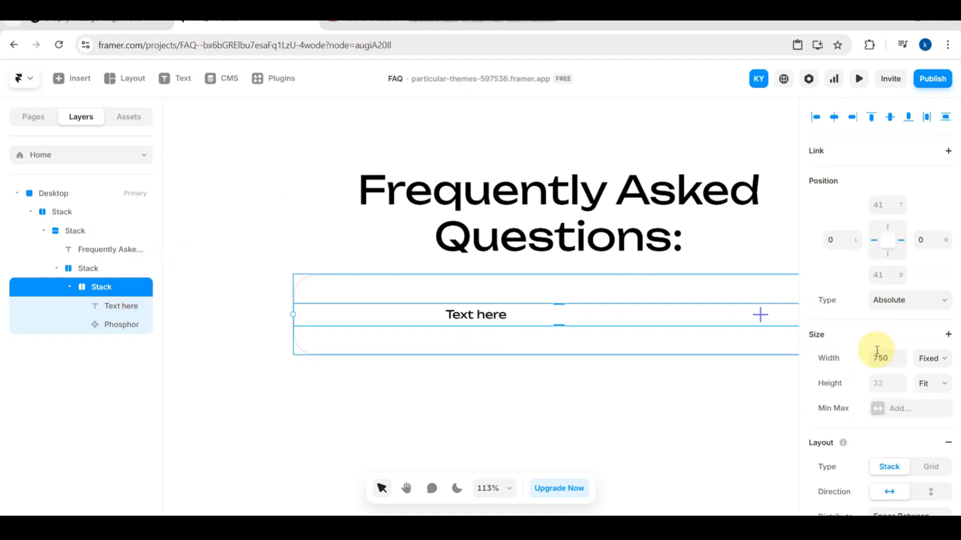
{"action": "scroll", "coordinate": [876, 354], "scroll_direction": "down", "scroll_amount": 3}
{"action": "scroll", "coordinate": [876, 354], "scroll_direction": "down", "scroll_amount": 3}
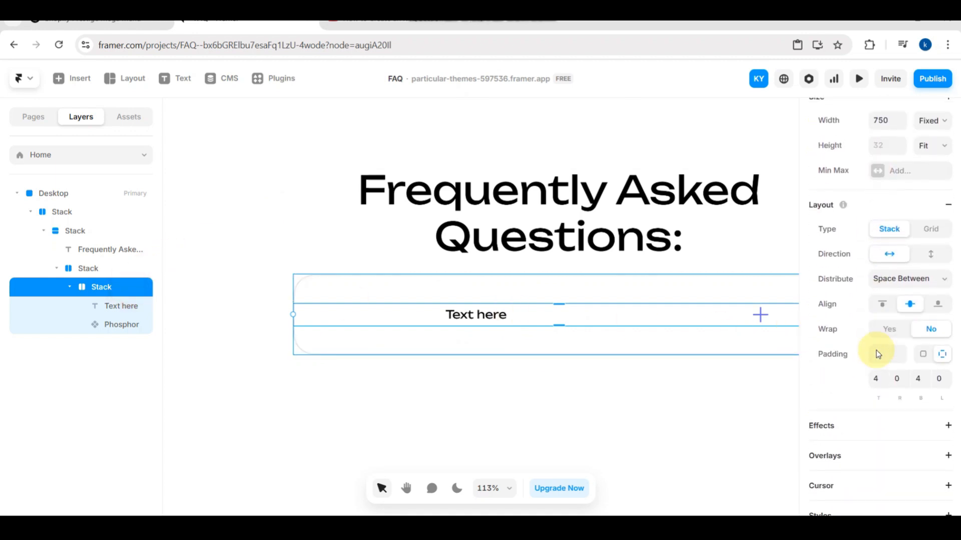
{"action": "left_click", "coordinate": [876, 378]}
{"action": "type", "text": "4"}
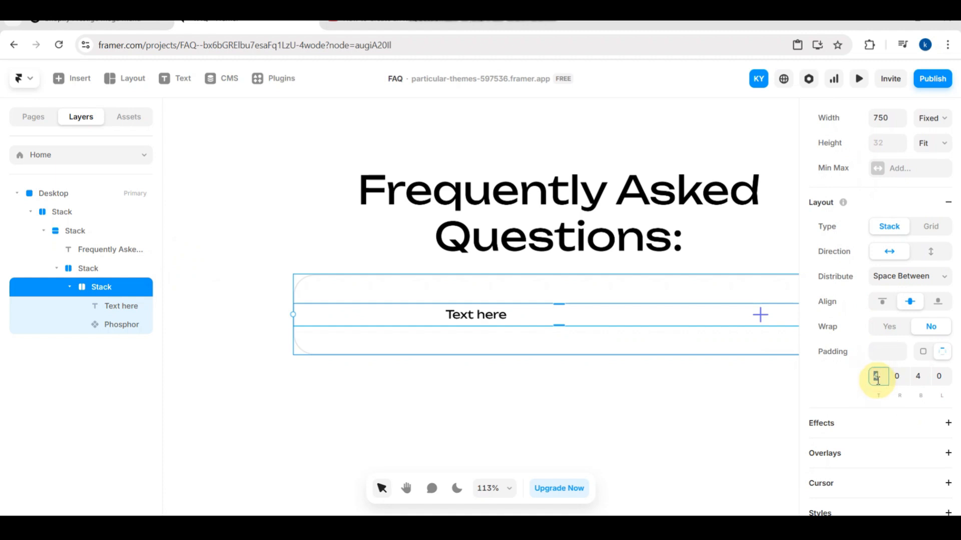
{"action": "left_click", "coordinate": [897, 380]}
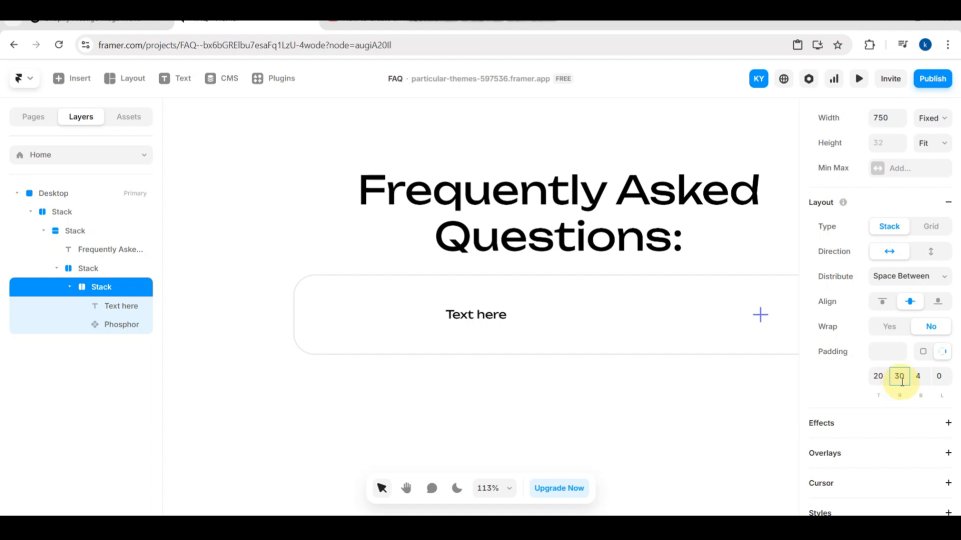
{"action": "left_click", "coordinate": [918, 378]}
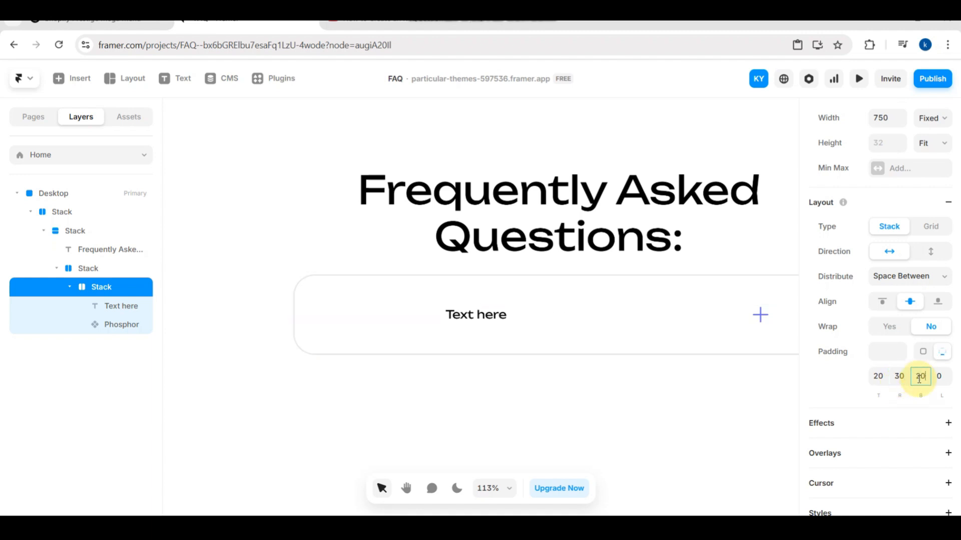
{"action": "type", "text": "20"}
{"action": "left_click", "coordinate": [938, 377]}
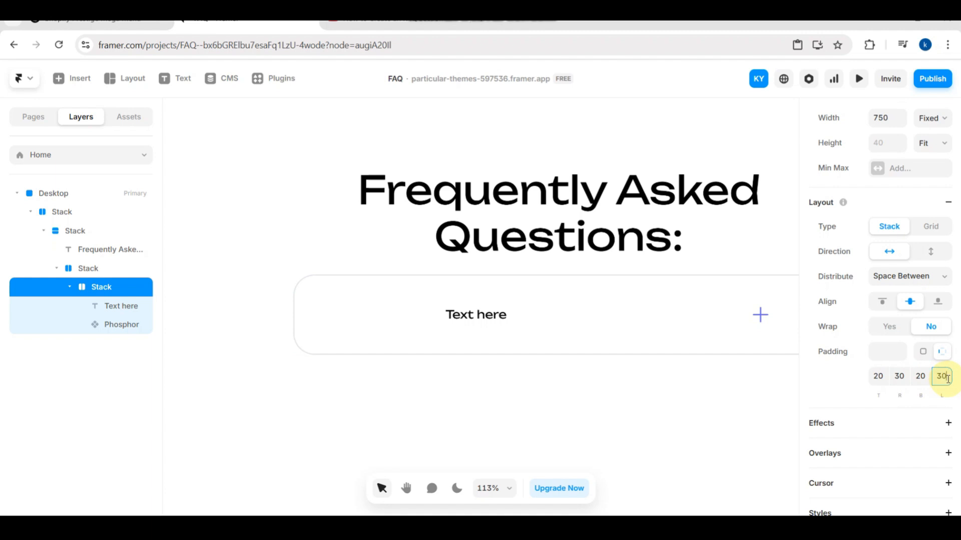
{"action": "type", "text": "30"}
{"action": "left_click", "coordinate": [699, 416]}
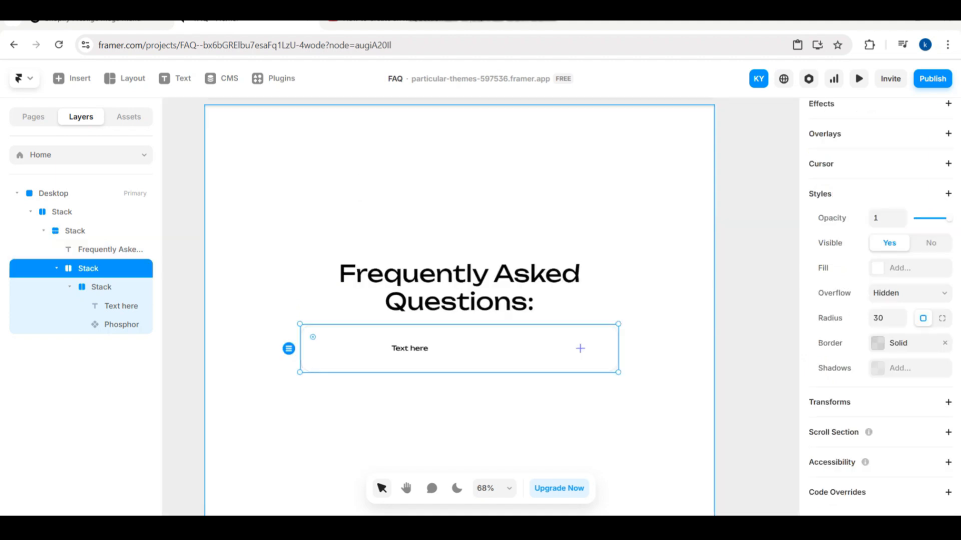
- Set the rounded question box's width to Fill and its height to Fit
{"action": "scroll", "coordinate": [862, 198], "scroll_direction": "up", "scroll_amount": 3}
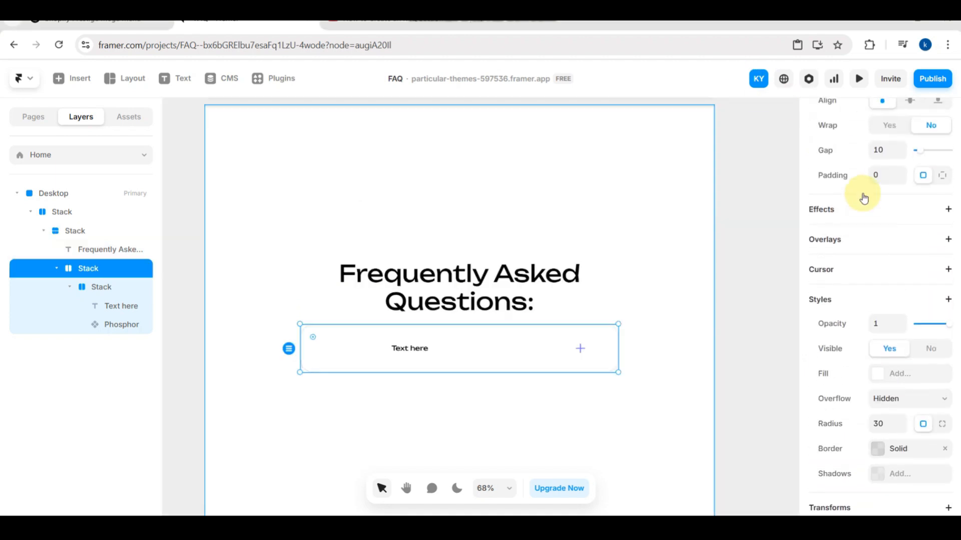
{"action": "scroll", "coordinate": [862, 198], "scroll_direction": "up", "scroll_amount": 5}
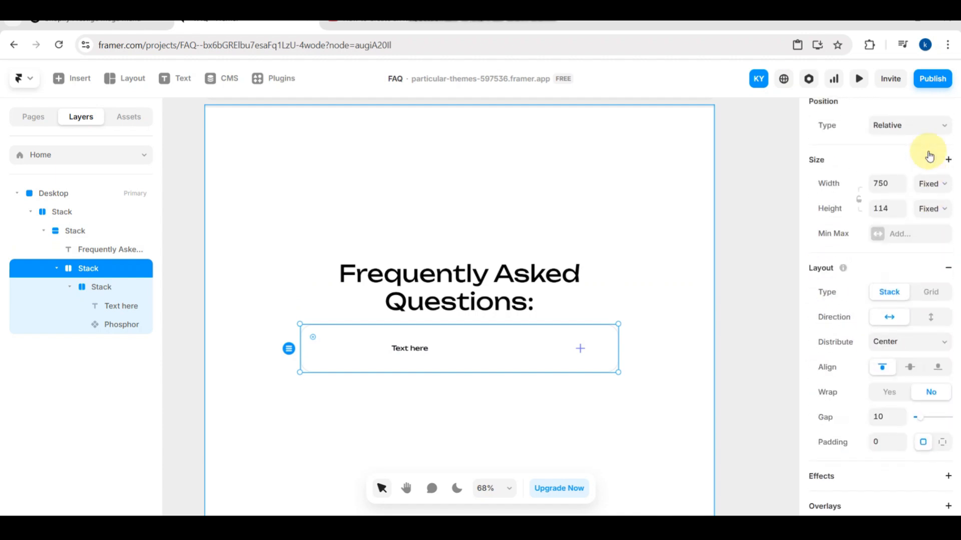
{"action": "left_click", "coordinate": [934, 187]}
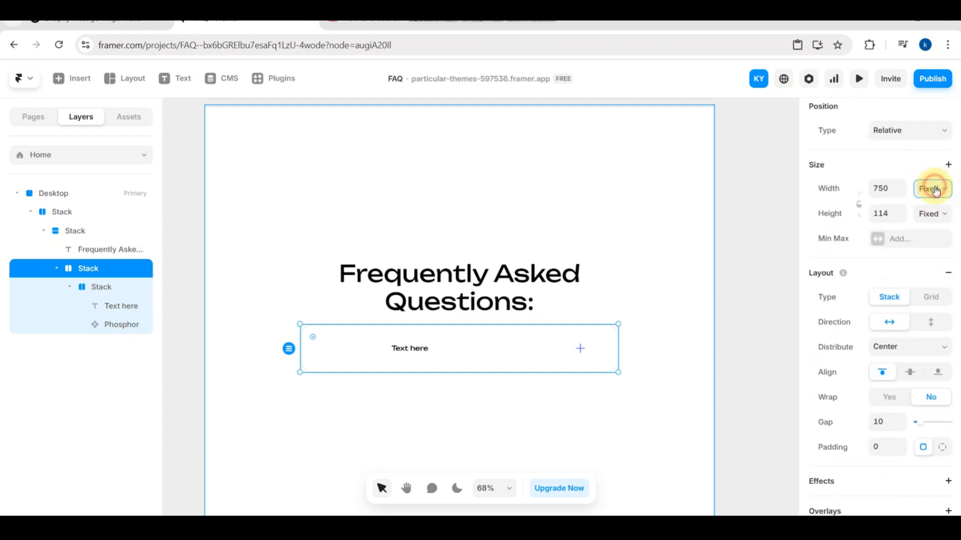
{"action": "left_click", "coordinate": [934, 244]}
{"action": "left_click", "coordinate": [937, 224]}
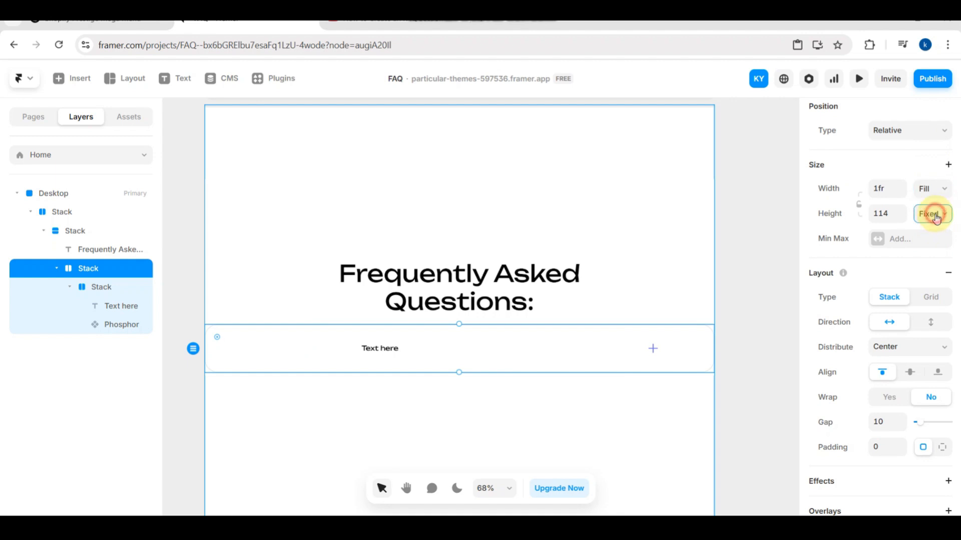
{"action": "left_click", "coordinate": [936, 275]}
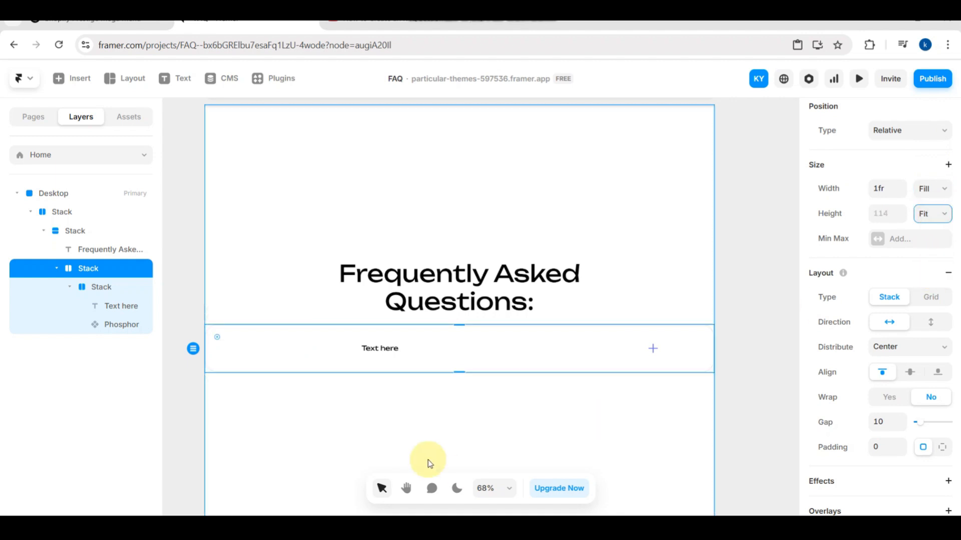
- Move the question text to the left end of the row inside the rounded box
{"action": "left_click", "coordinate": [395, 349]}
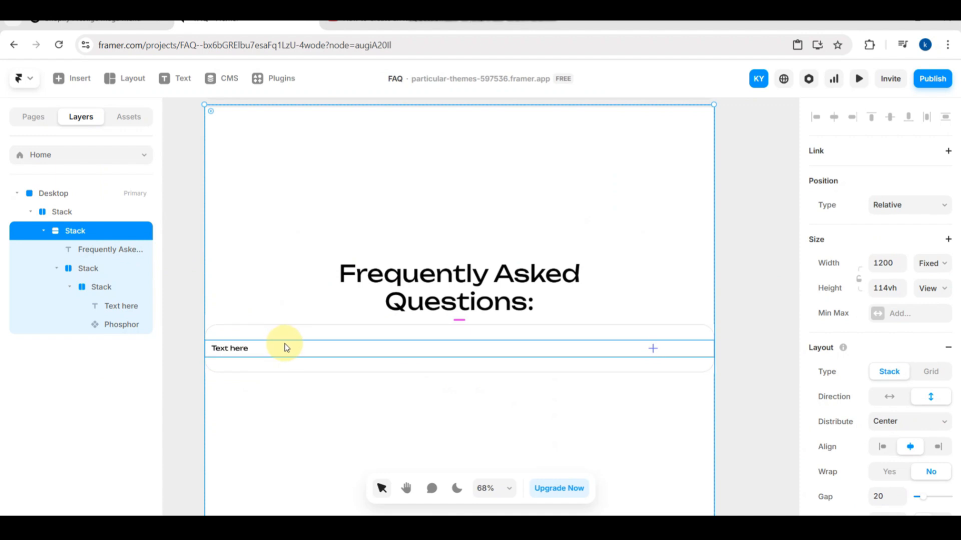
{"action": "left_click", "coordinate": [95, 273]}
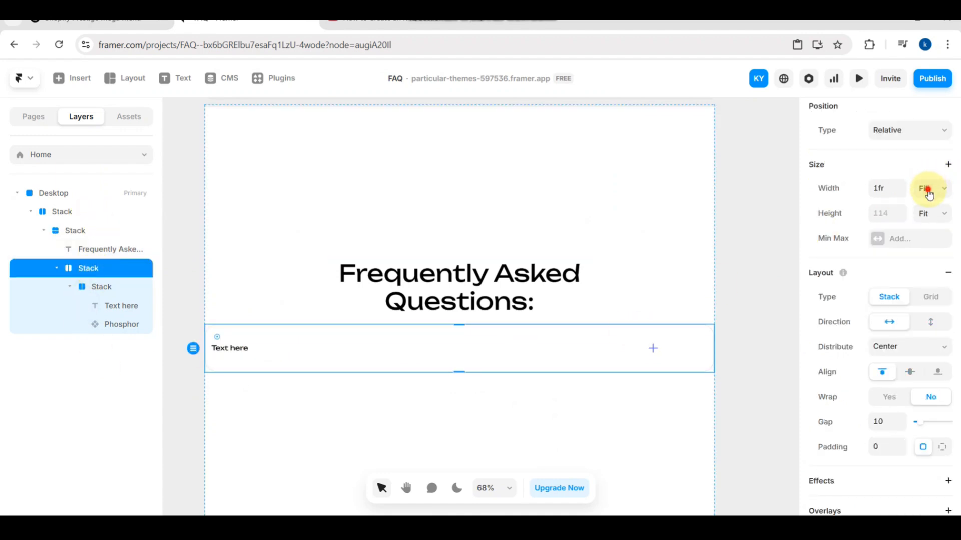
{"action": "left_click", "coordinate": [739, 260]}
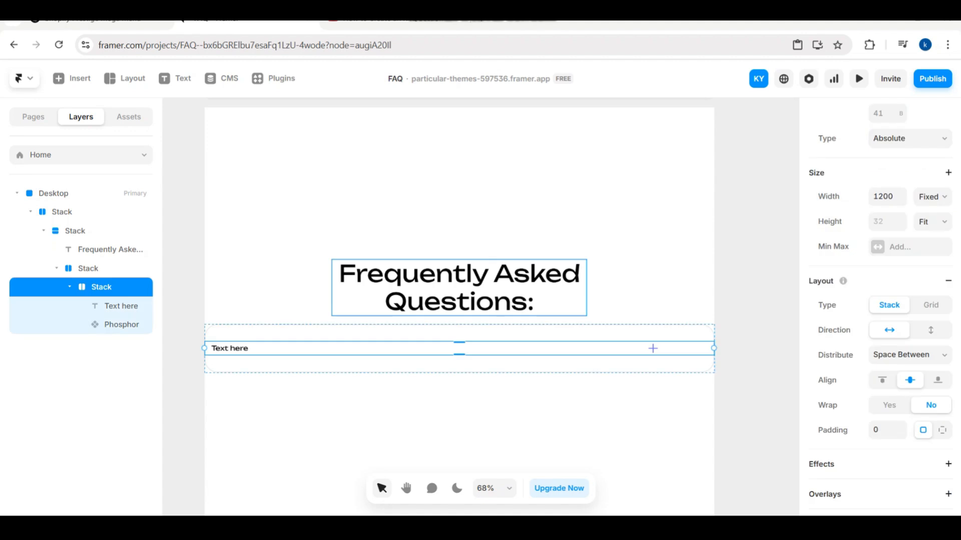
- Wrap the rounded question box in a new stack
{"action": "left_click", "coordinate": [404, 361]}
{"action": "right_click", "coordinate": [403, 359]}
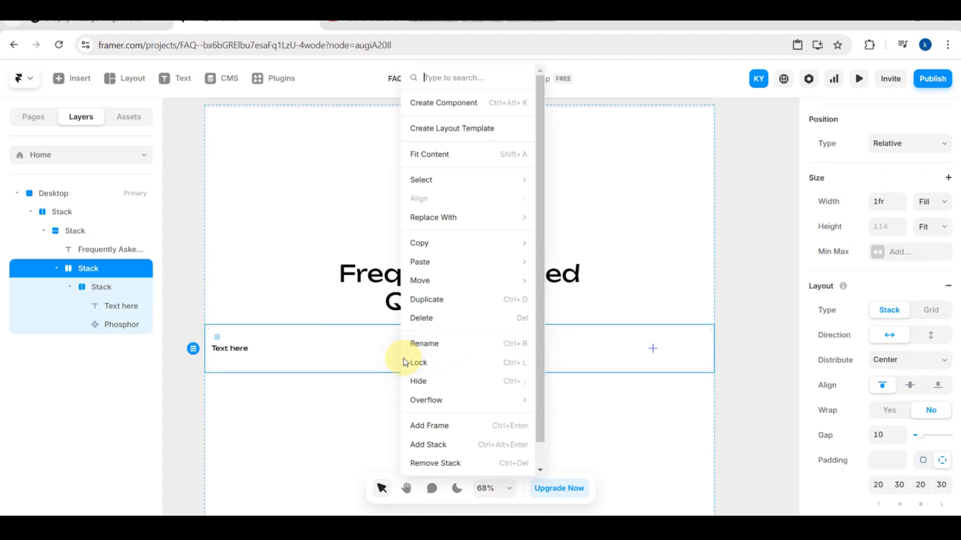
{"action": "left_click", "coordinate": [452, 443]}
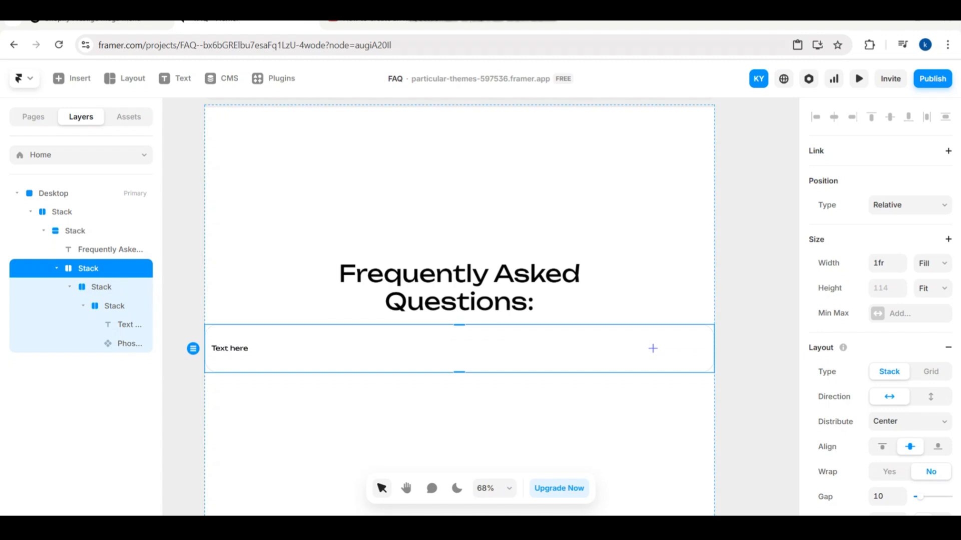
- Offset the question text 200 from the row's left edge and move the plus icon inward from the right end
{"action": "left_click", "coordinate": [101, 288]}
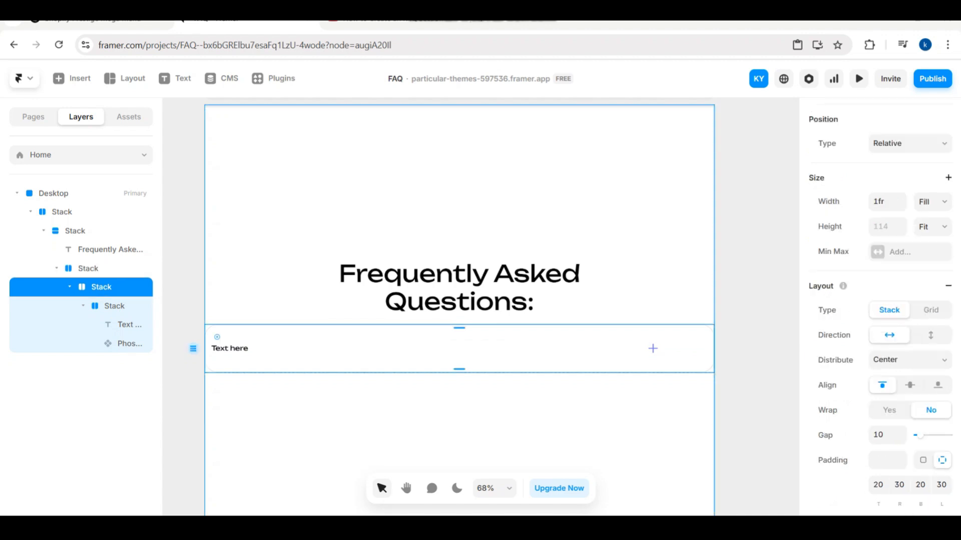
{"action": "left_click", "coordinate": [254, 350]}
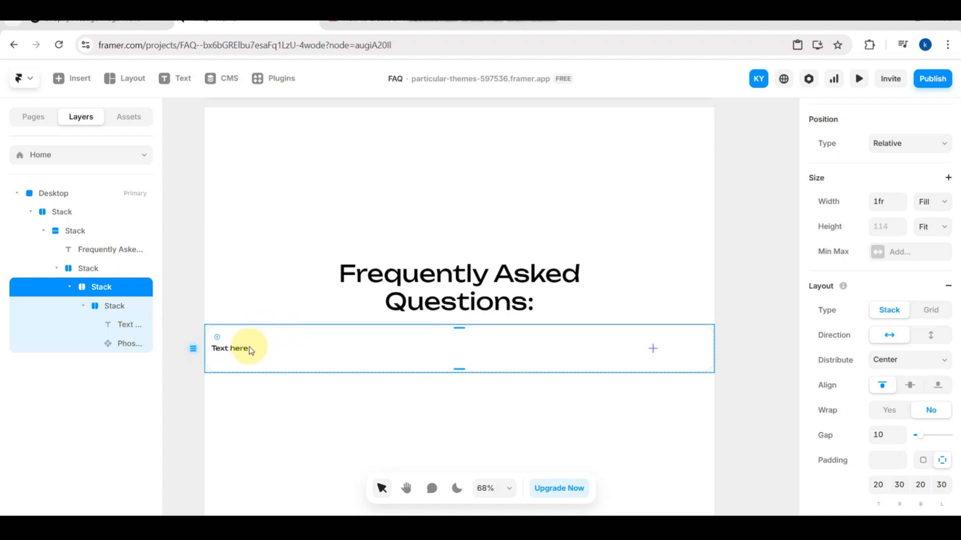
{"action": "left_click", "coordinate": [229, 348]}
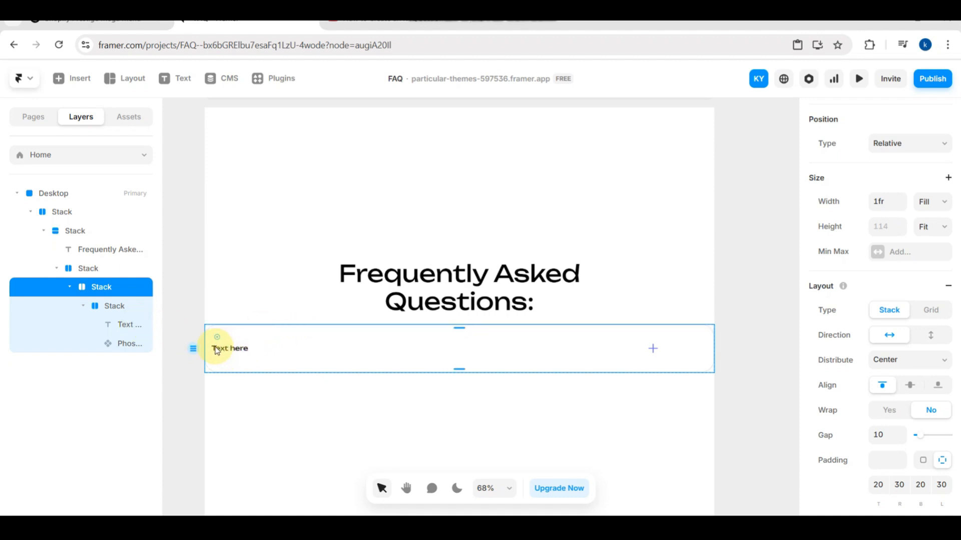
{"action": "left_click", "coordinate": [215, 349]}
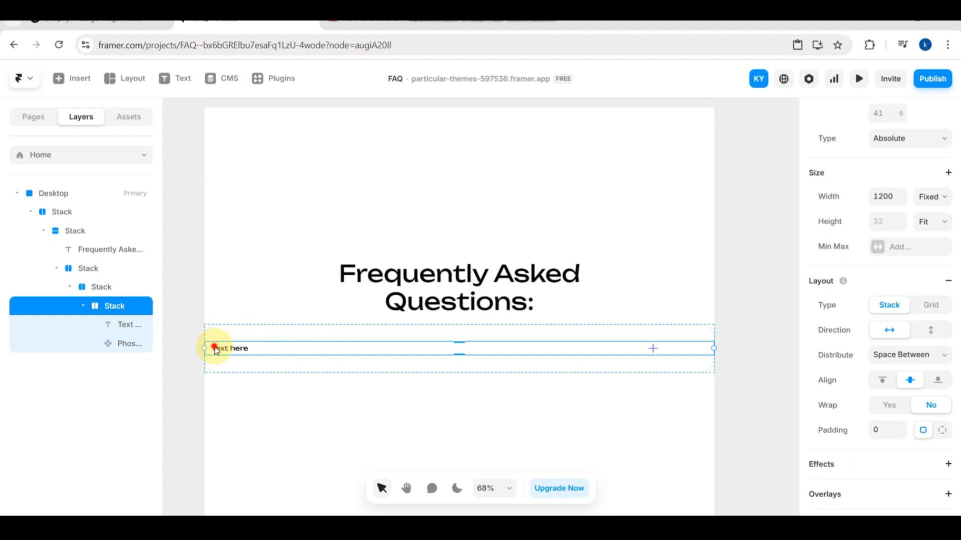
{"action": "left_click_drag", "start_coordinate": [215, 349], "coordinate": [313, 348]}
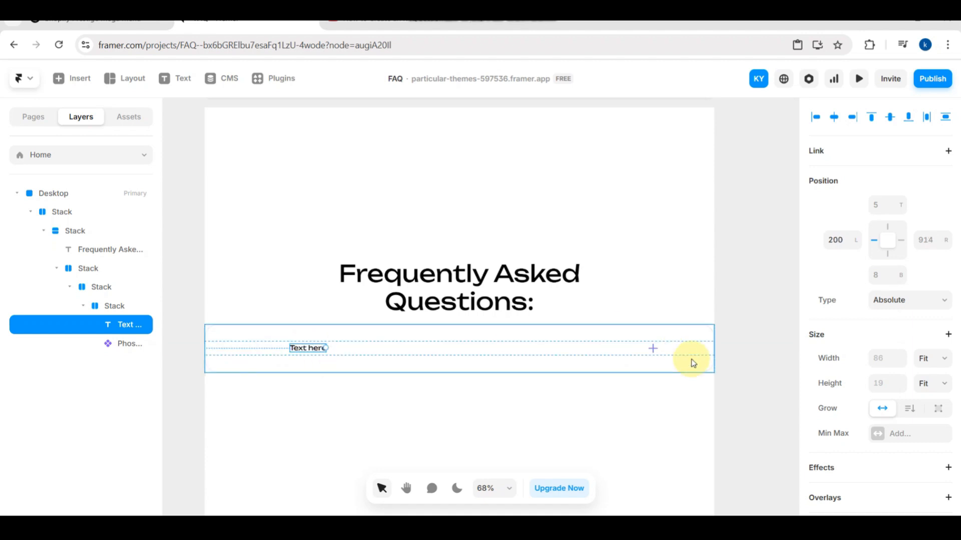
{"action": "left_click", "coordinate": [652, 348]}
{"action": "left_click_drag", "start_coordinate": [646, 352], "coordinate": [575, 348]}
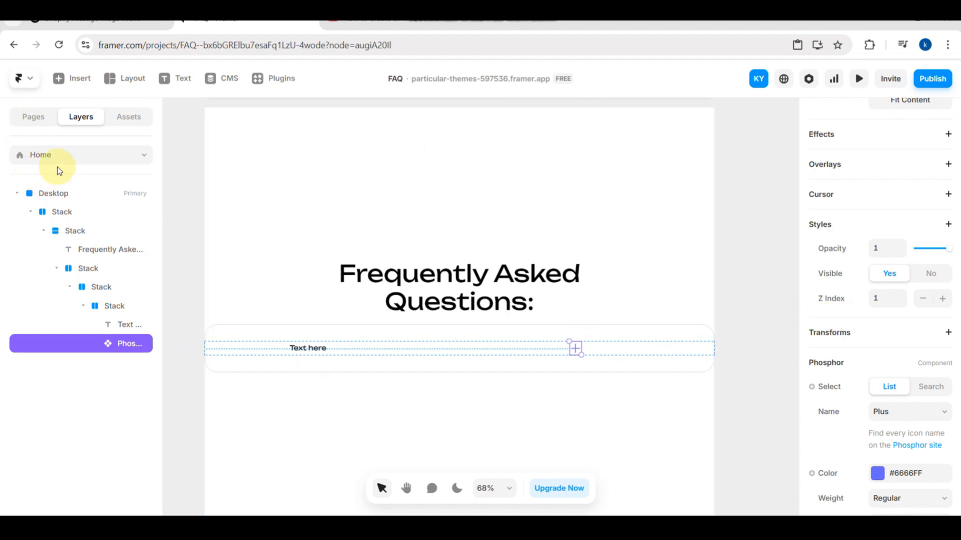
- Narrow the rounded question box to 1000 wide and fill it with #33AAFF
{"action": "left_click", "coordinate": [109, 284]}
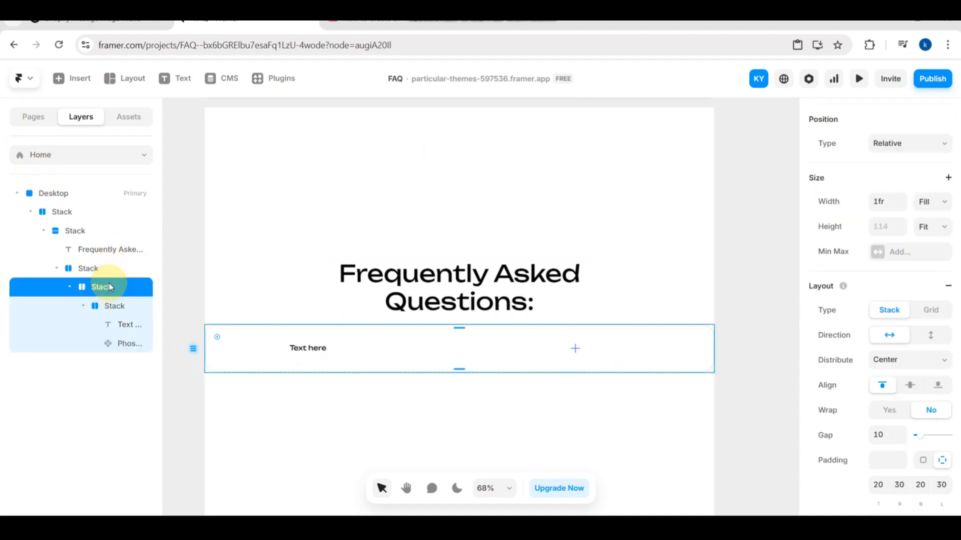
{"action": "left_click", "coordinate": [934, 204]}
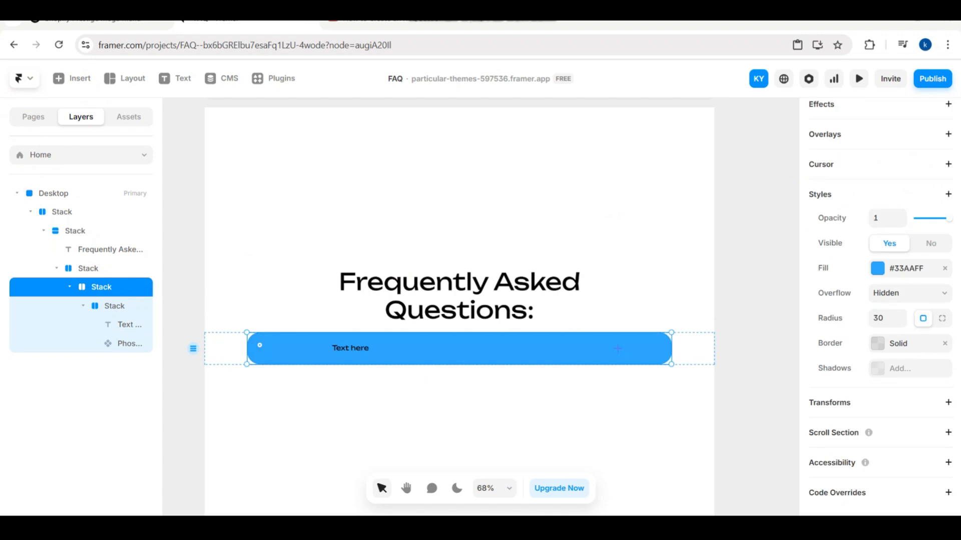
{"action": "scroll", "coordinate": [884, 370], "scroll_direction": "down", "scroll_amount": 5}
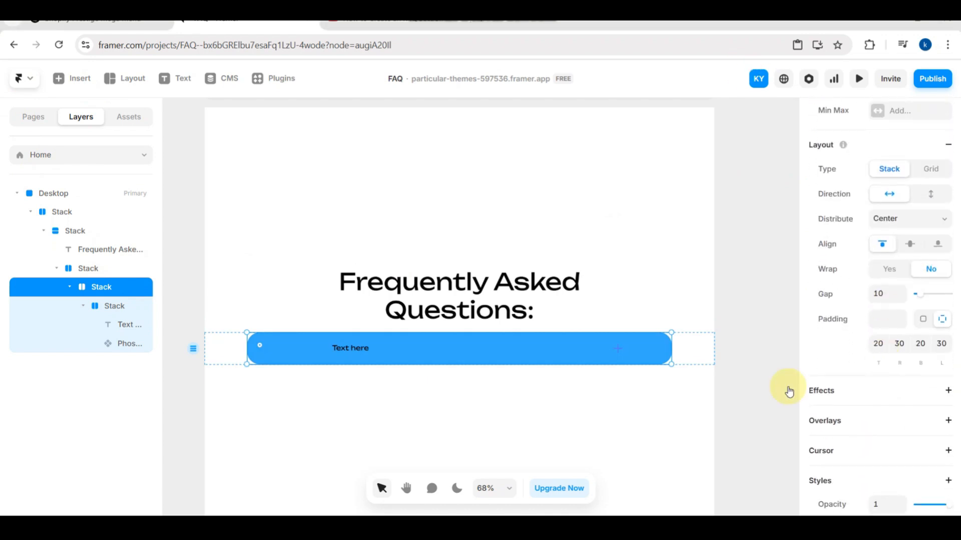
- Change the rounded question box's fill to black, #000000
{"action": "left_click", "coordinate": [594, 354]}
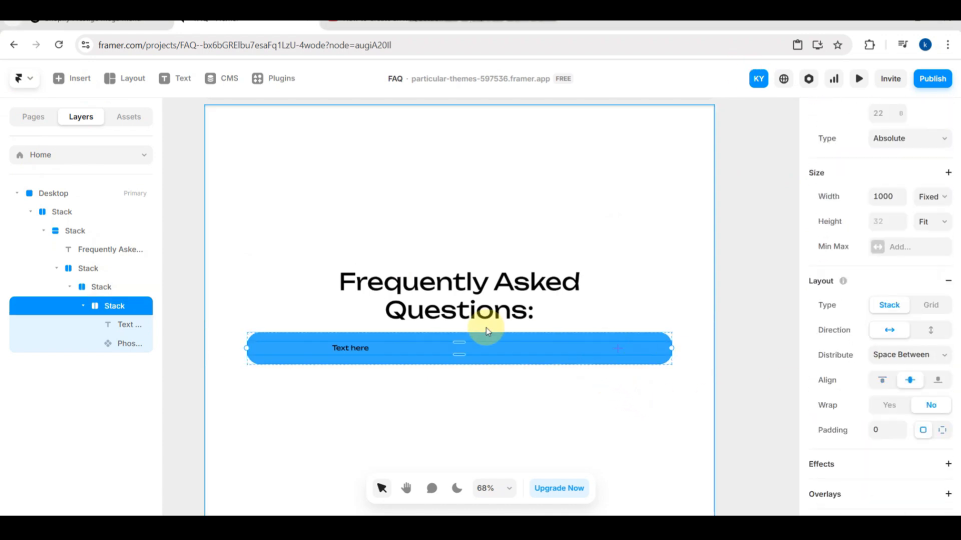
{"action": "left_click", "coordinate": [126, 287]}
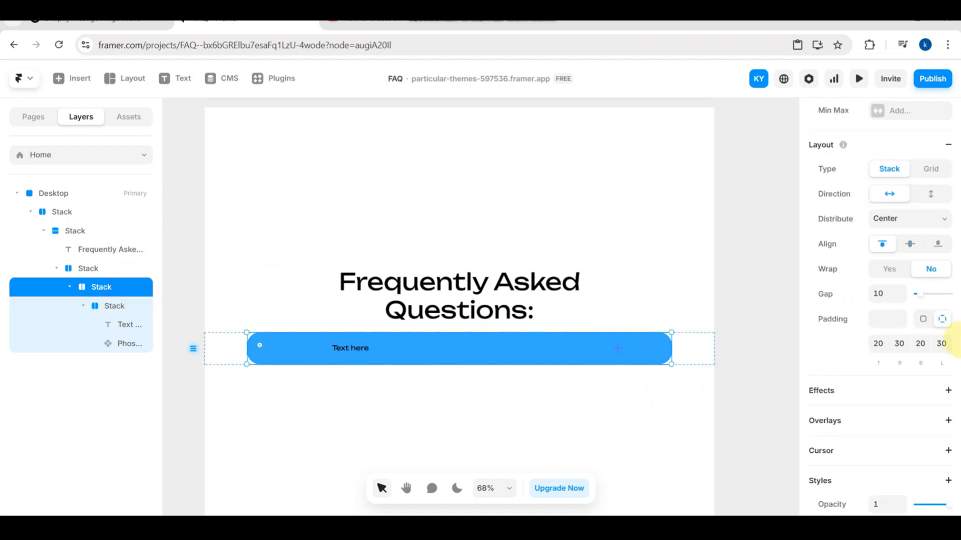
{"action": "scroll", "coordinate": [881, 333], "scroll_direction": "down", "scroll_amount": 5}
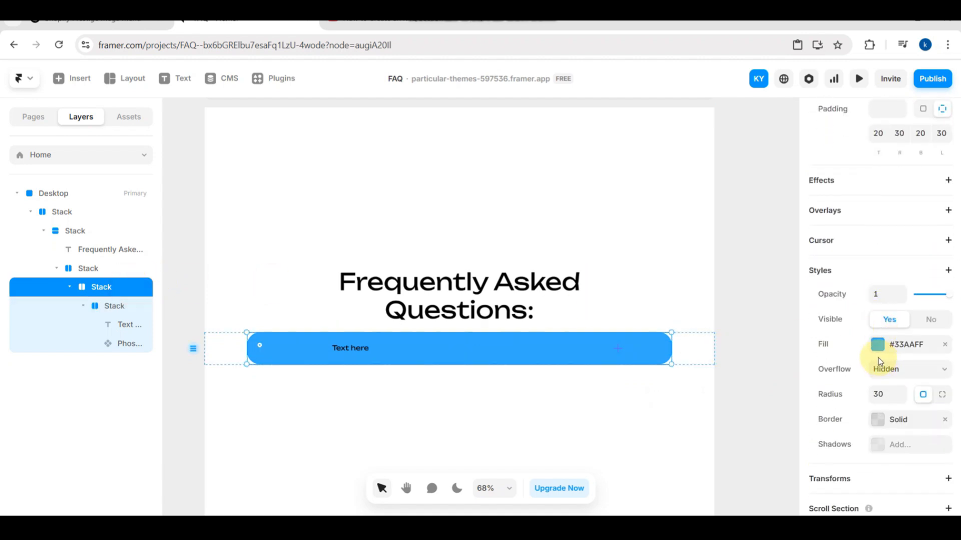
{"action": "left_click", "coordinate": [878, 344]}
{"action": "left_click", "coordinate": [748, 344]}
{"action": "left_click_drag", "start_coordinate": [785, 396], "coordinate": [804, 450]}
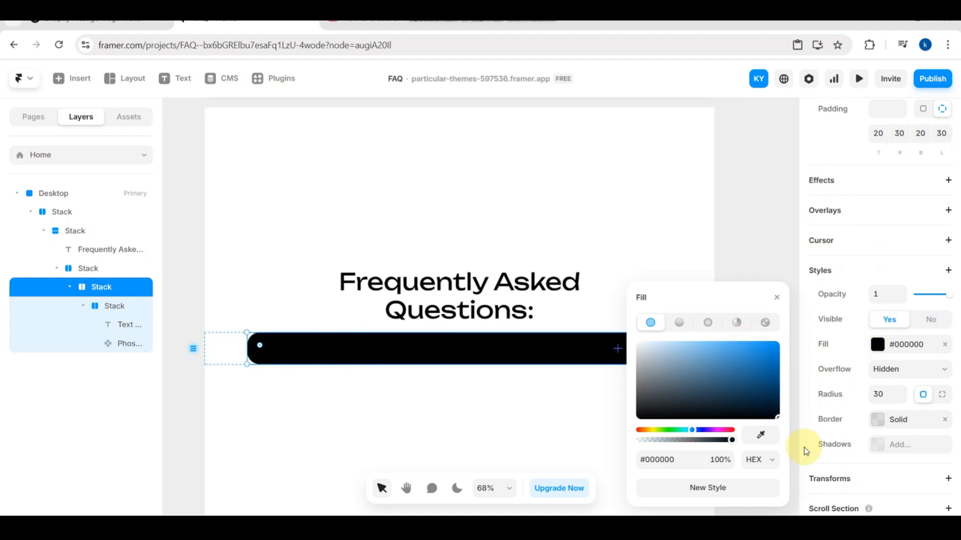
{"action": "left_click_drag", "start_coordinate": [779, 421], "coordinate": [782, 424]}
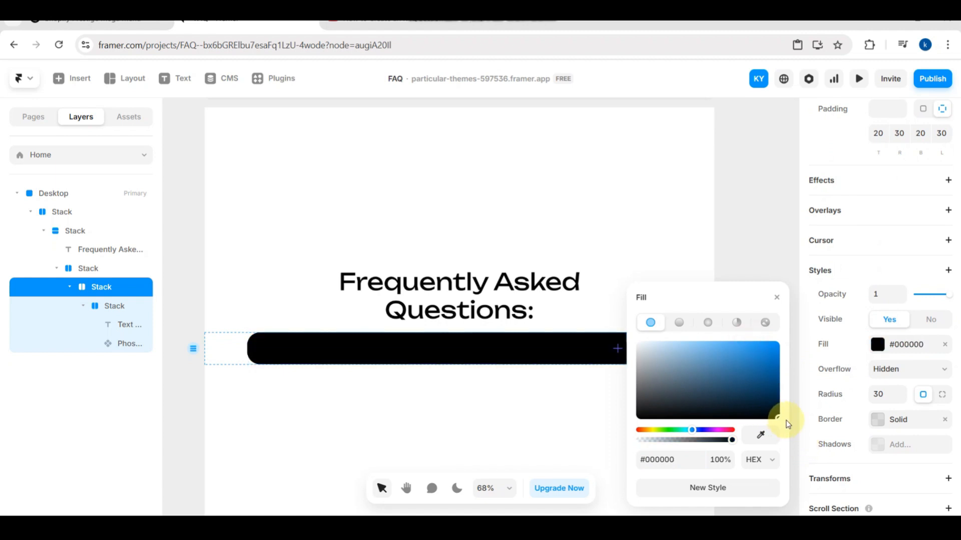
{"action": "left_click", "coordinate": [757, 232]}
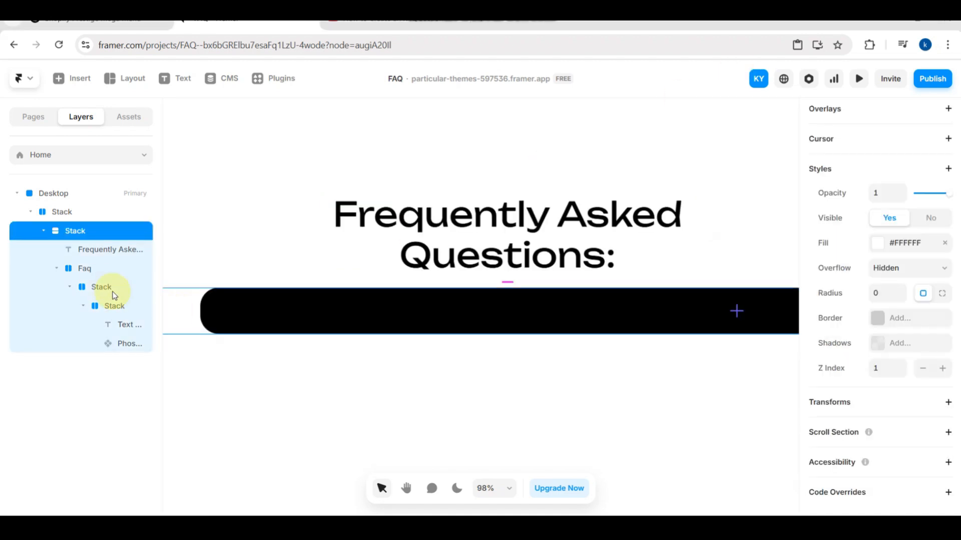
- Create a component named Faq from the outer Faq stack and dismiss the components introduction
{"action": "left_click", "coordinate": [86, 272]}
{"action": "right_click", "coordinate": [85, 270]}
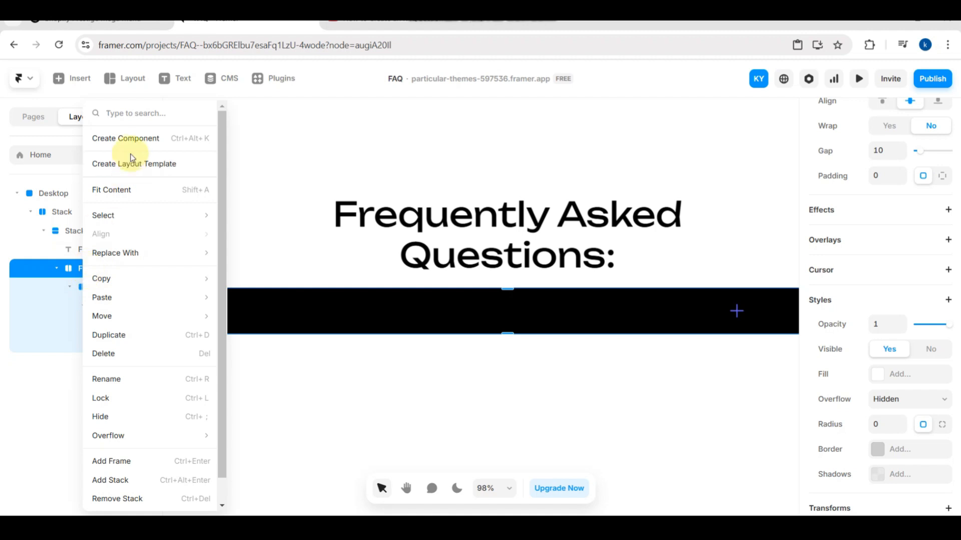
{"action": "left_click", "coordinate": [125, 139]}
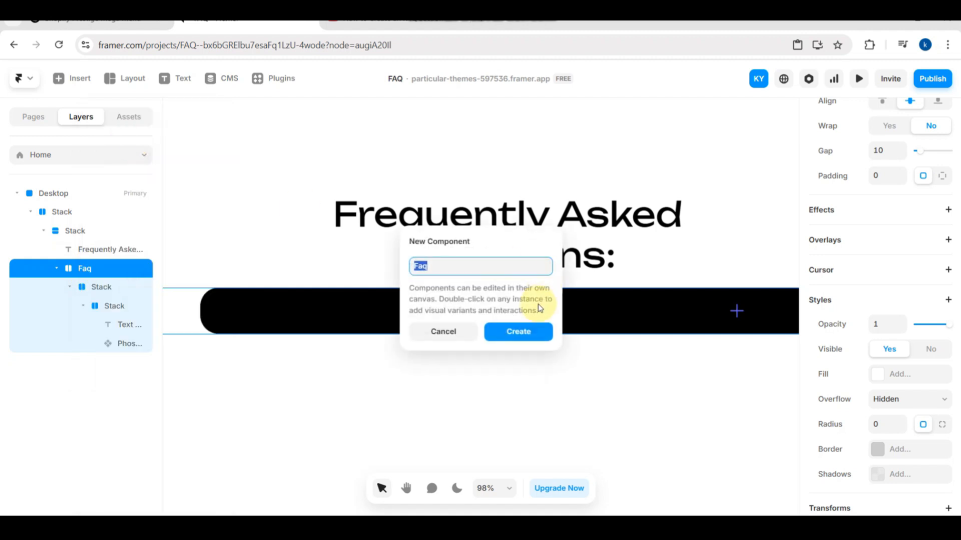
{"action": "left_click", "coordinate": [528, 326]}
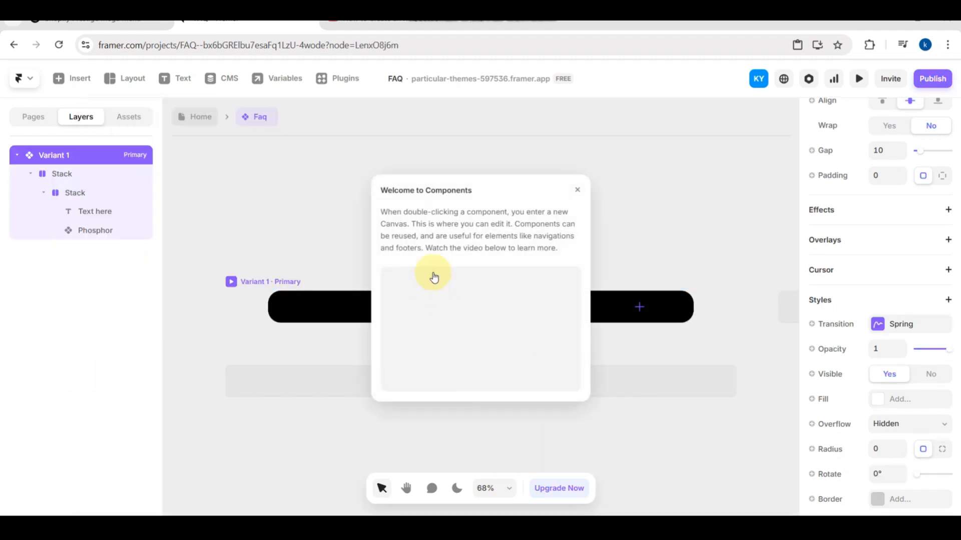
{"action": "left_click", "coordinate": [576, 188]}
{"action": "left_click", "coordinate": [336, 307]}
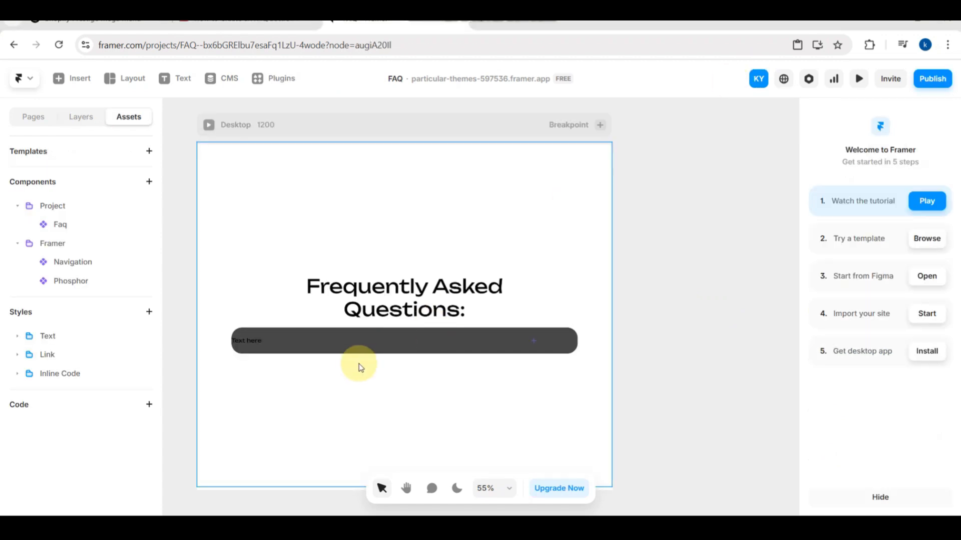
- Duplicate the Faq question box below the heading until there are six stacked boxes
{"action": "left_click", "coordinate": [349, 354]}
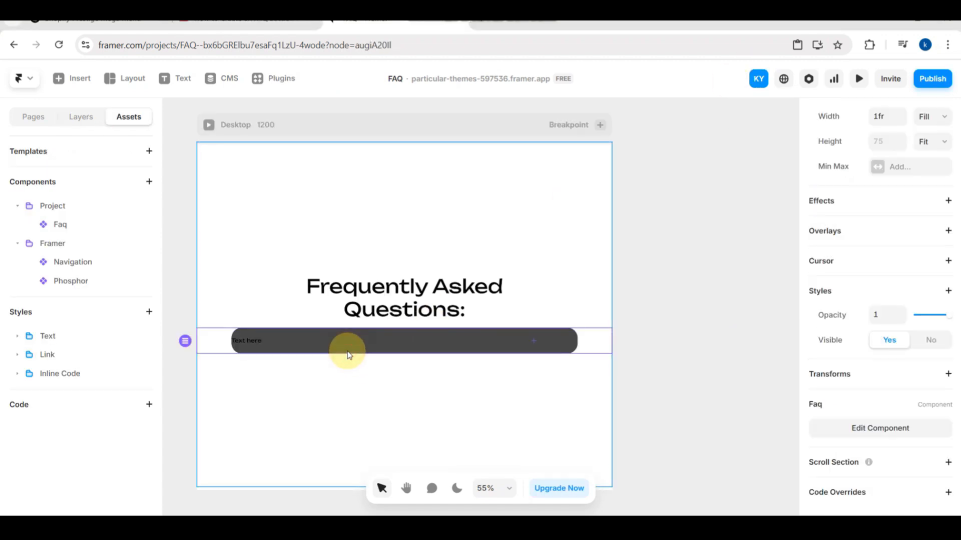
{"action": "key", "text": "ctrl+d"}
{"action": "key", "text": "ctrl+d"}
{"action": "key", "text": "ctrl+d"}
{"action": "key", "text": "ctrl+d"}
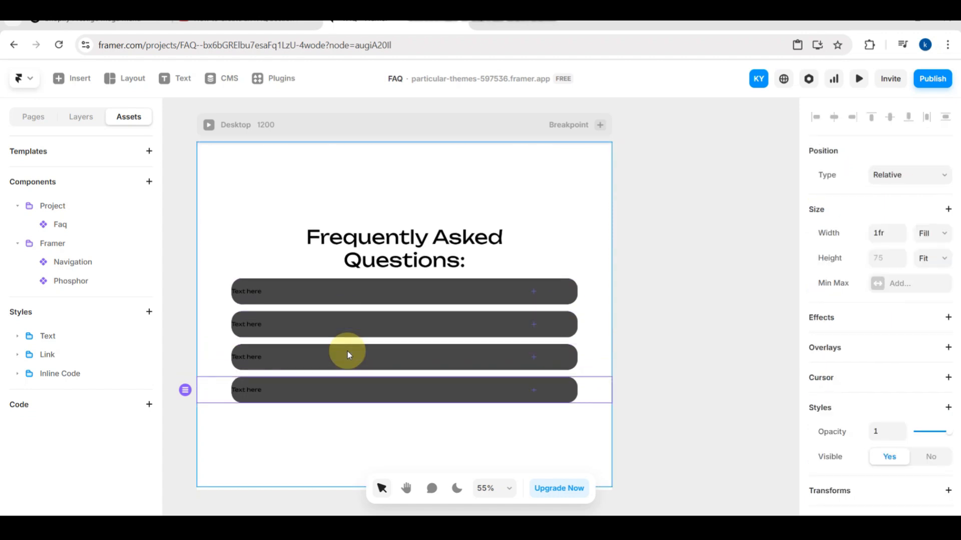
{"action": "key", "text": "ctrl+d"}
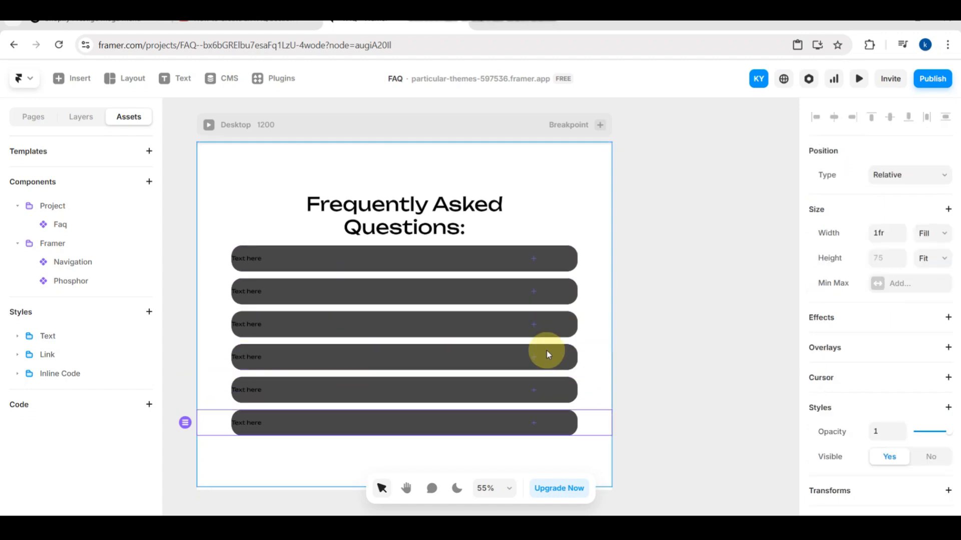